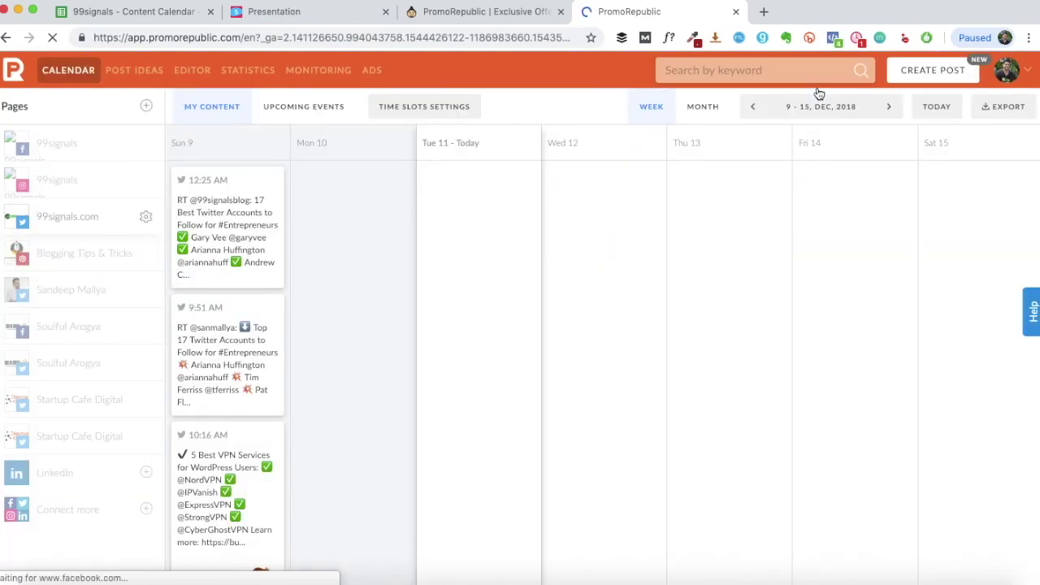
Check the previous week's posts in the calendar, and browse the post ideas recommended for Marketing
left_click(754, 109)
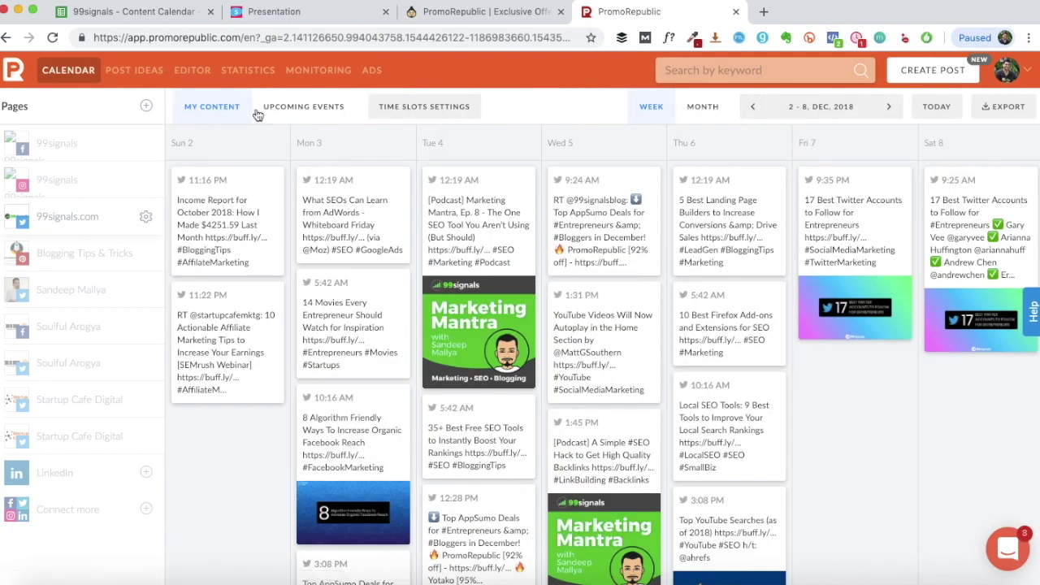
left_click(135, 72)
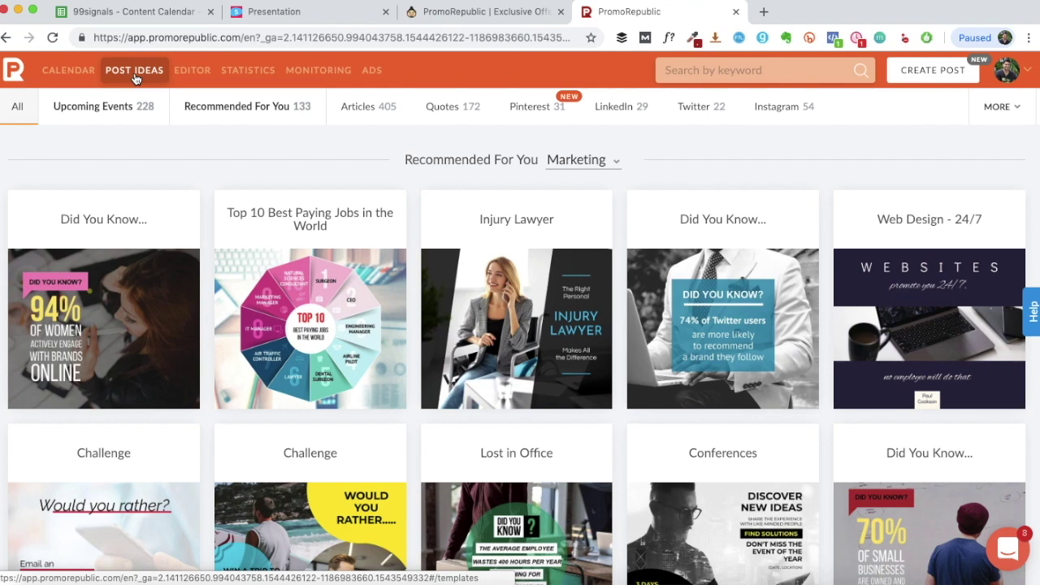
left_click(577, 162)
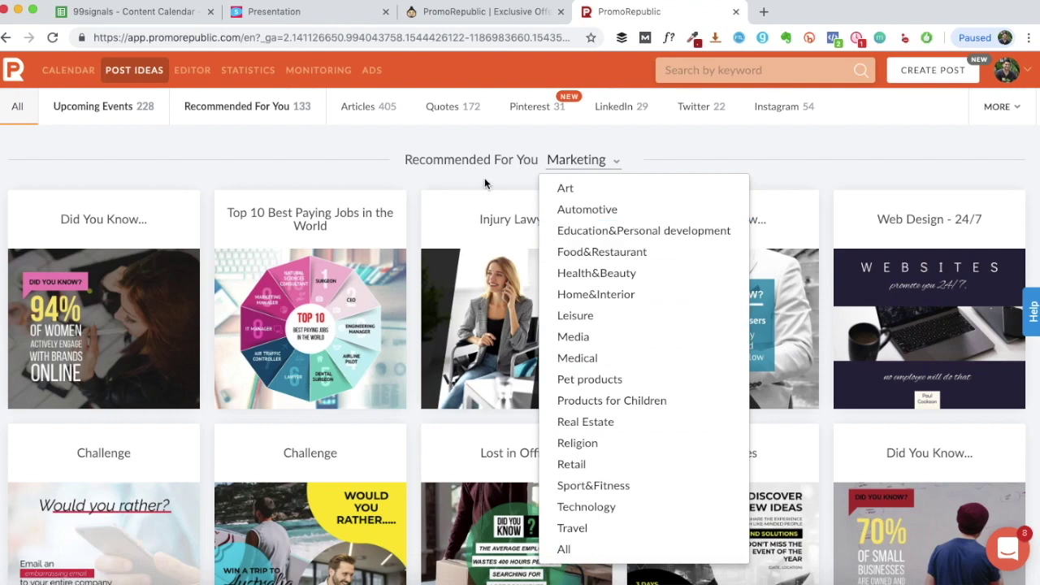
left_click(291, 112)
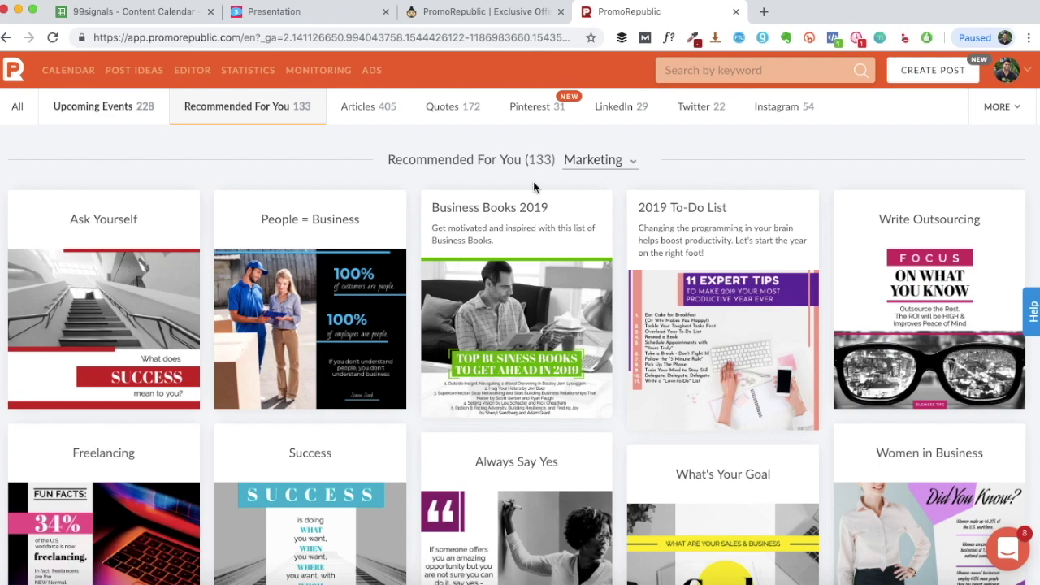
scroll(533, 181, "down", 3)
scroll(535, 190, "up", 3)
Search the post ideas for "social media marketing" and look through the template, photo and article results
left_click(770, 75)
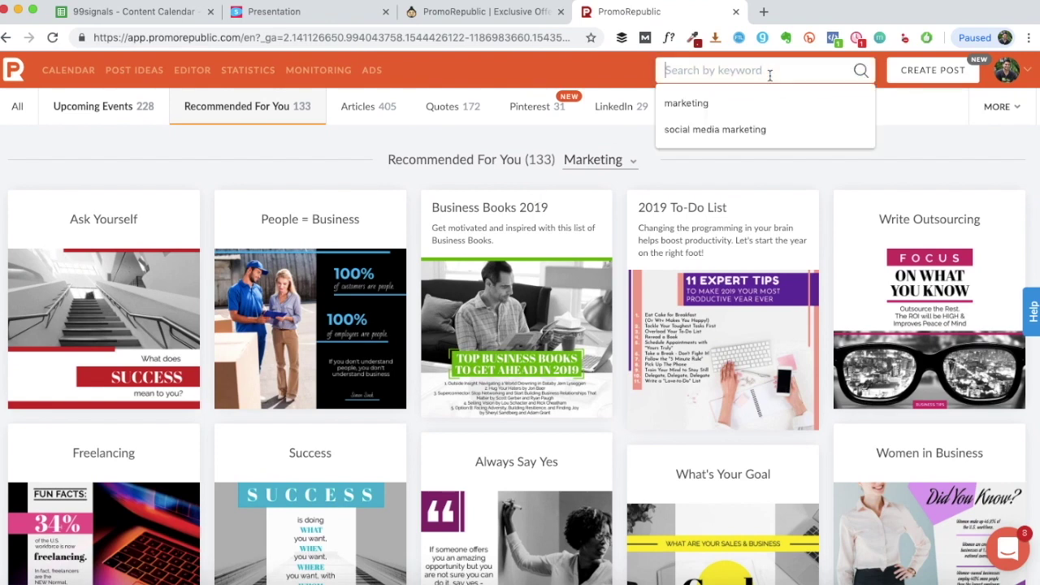
left_click(760, 130)
key("Return")
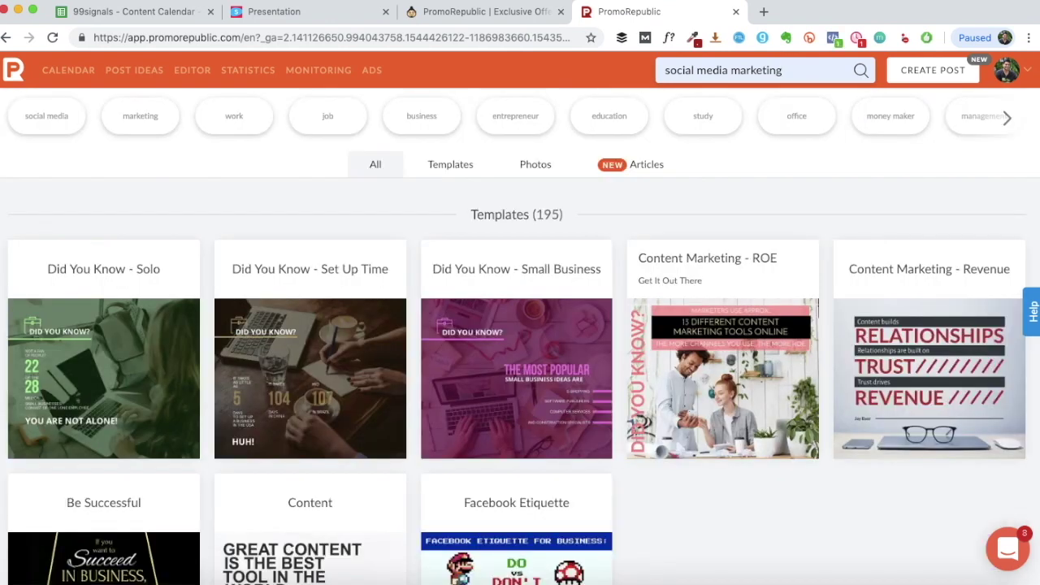
scroll(737, 244, "down", 3)
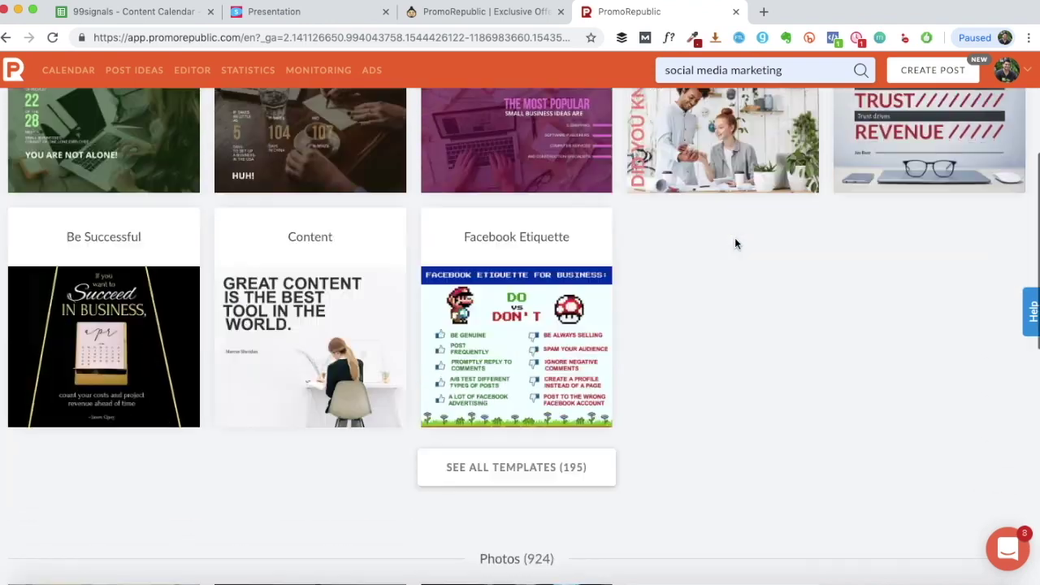
scroll(735, 244, "down", 2)
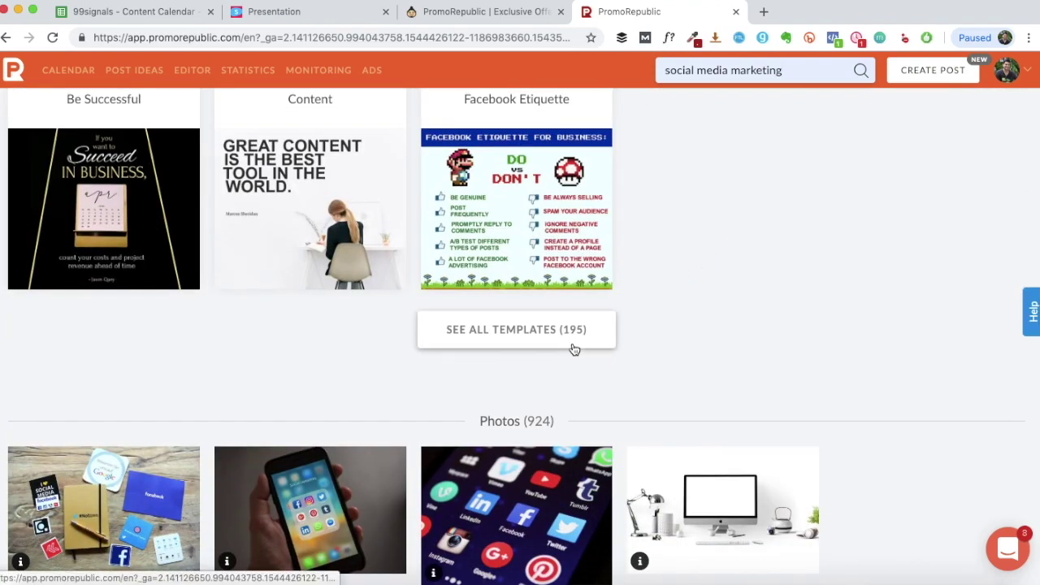
scroll(565, 374, "down", 4)
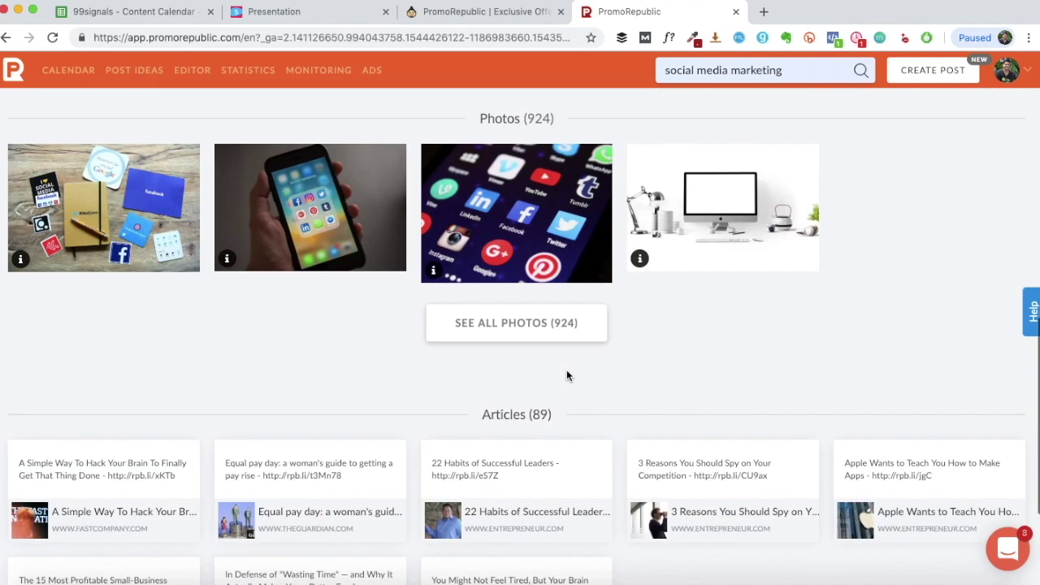
scroll(566, 375, "down", 2)
scroll(569, 377, "down", 1)
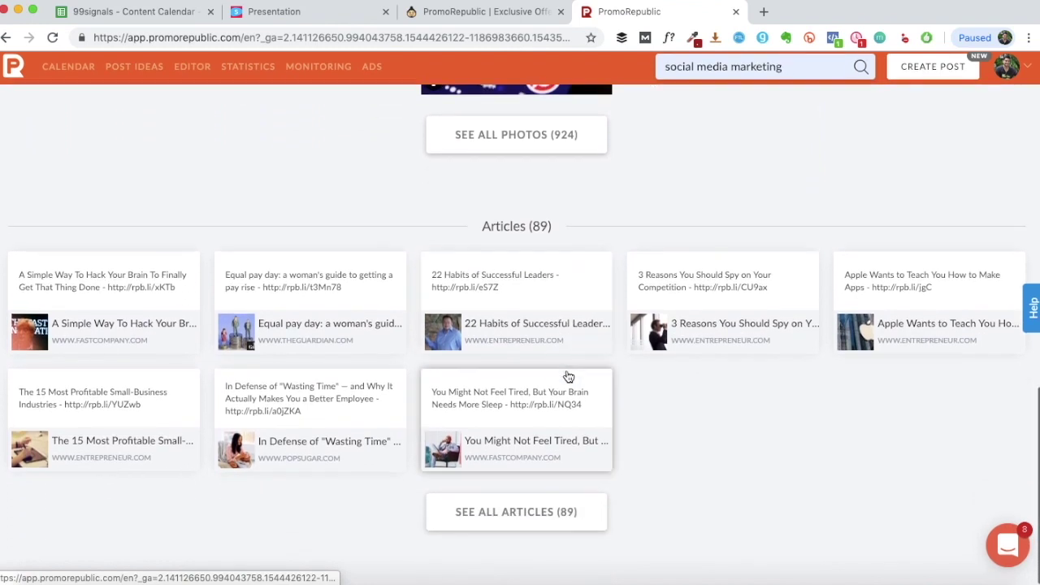
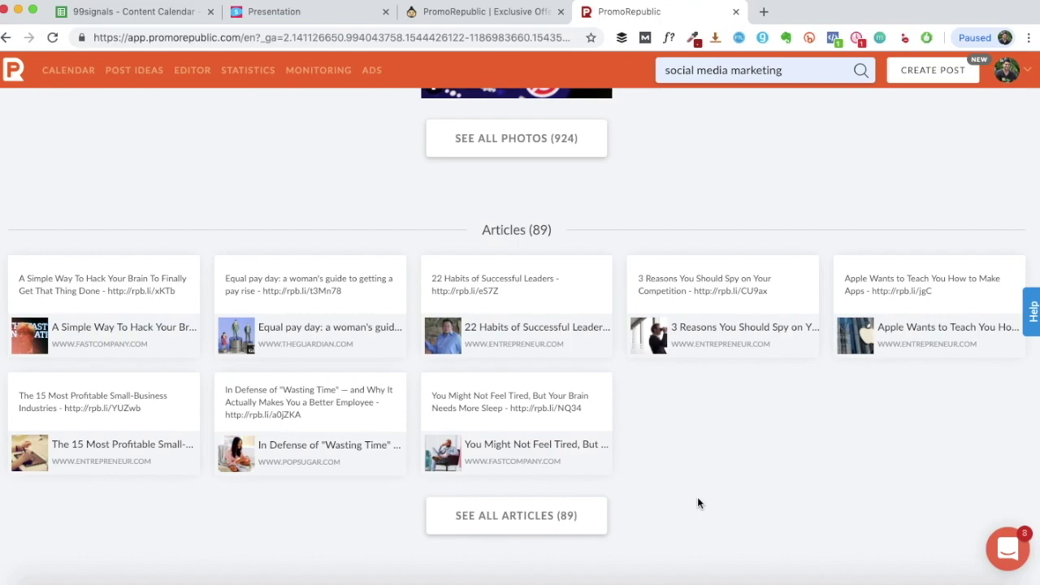
scroll(532, 325, "up", 3)
scroll(534, 325, "up", 5)
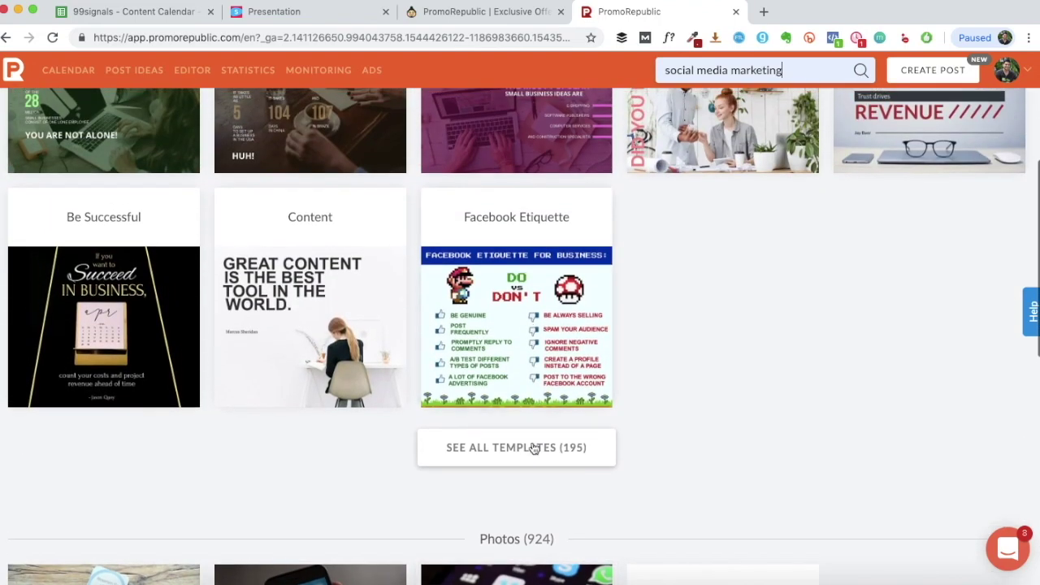
Browse all template results and start a post from the "Content" template with the "Great content is the best tool in the world" quote
left_click(532, 447)
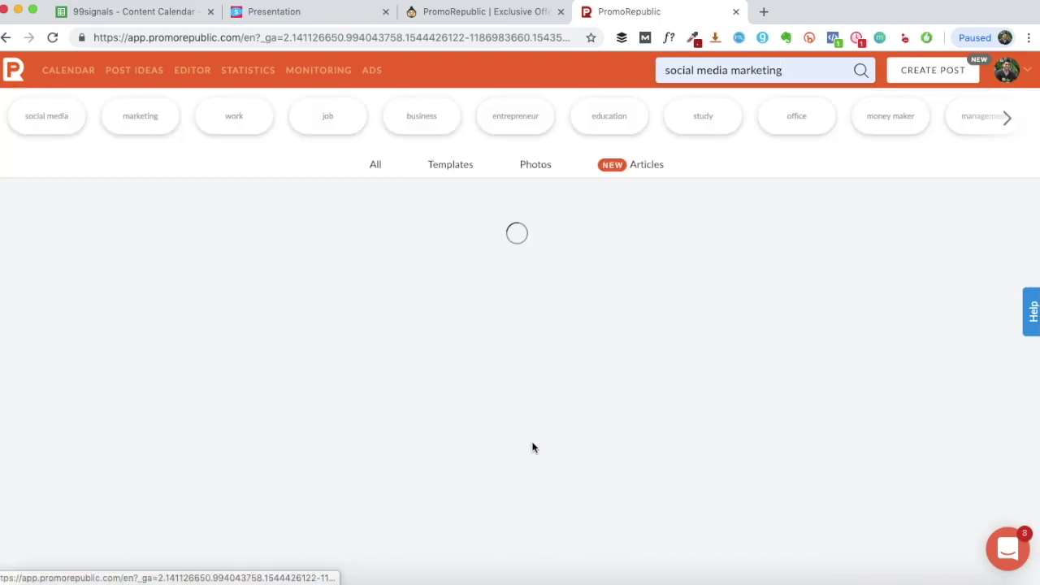
scroll(532, 448, "down", 2)
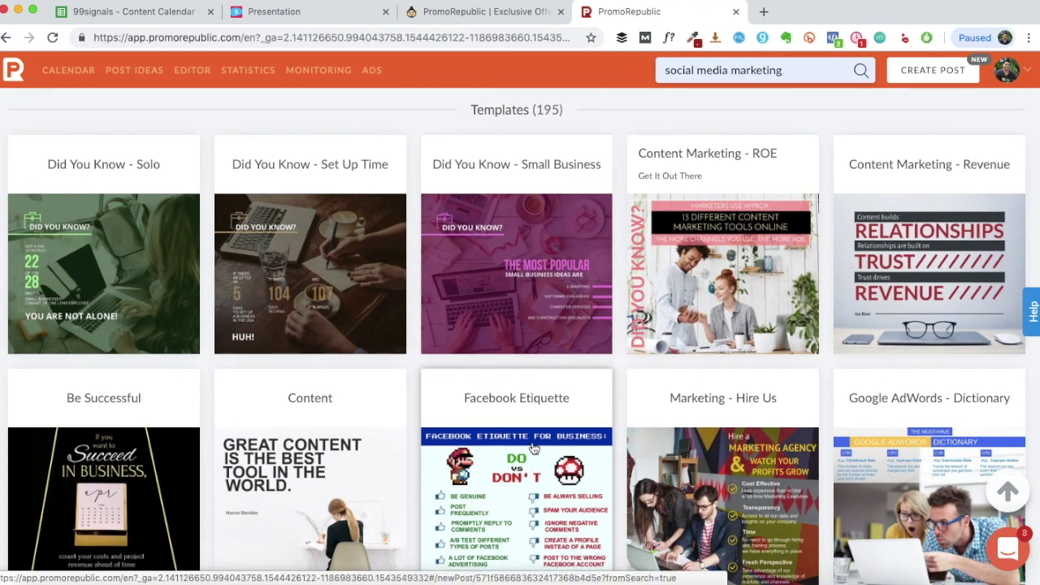
scroll(535, 447, "down", 1)
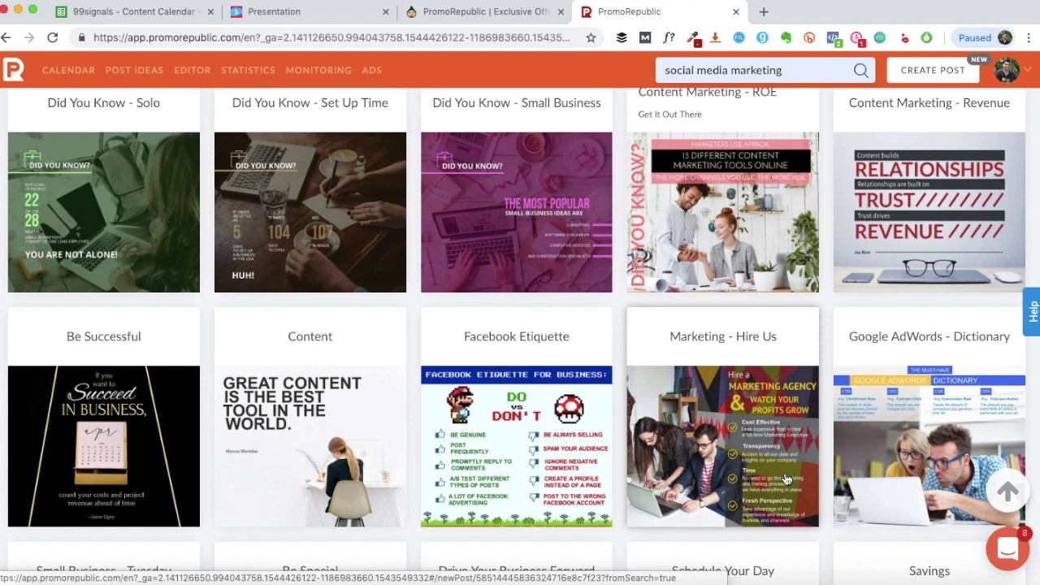
scroll(772, 276, "up", 1)
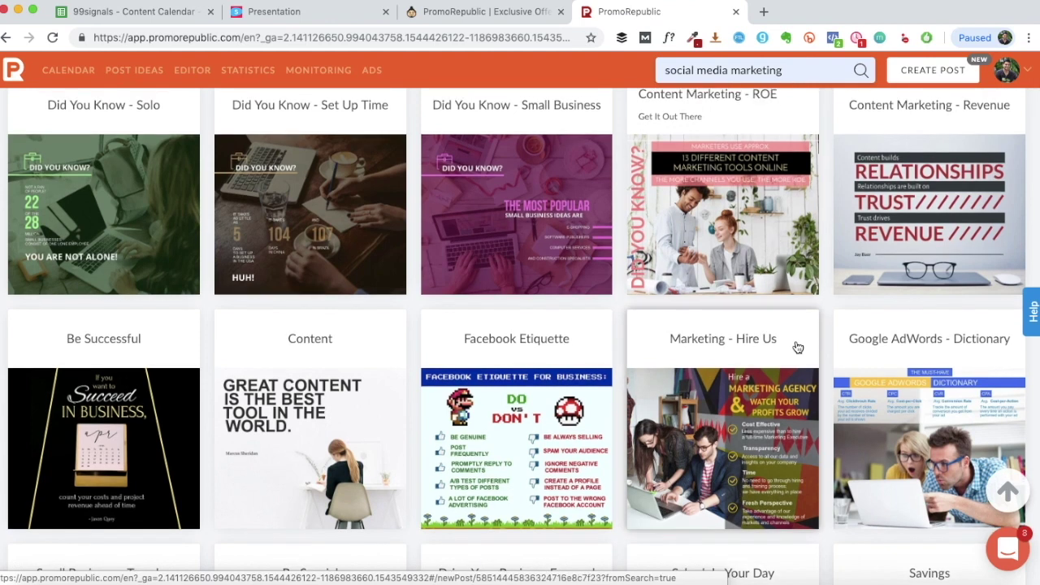
scroll(798, 348, "down", 3)
scroll(798, 348, "down", 7)
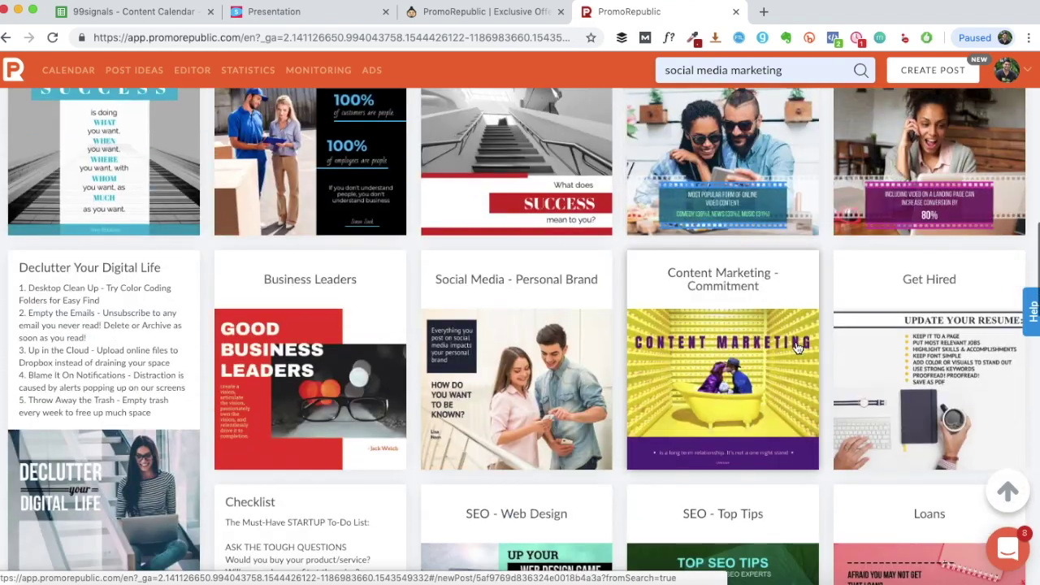
scroll(798, 348, "down", 2)
scroll(798, 348, "down", 2)
scroll(799, 348, "up", 9)
scroll(799, 348, "up", 3)
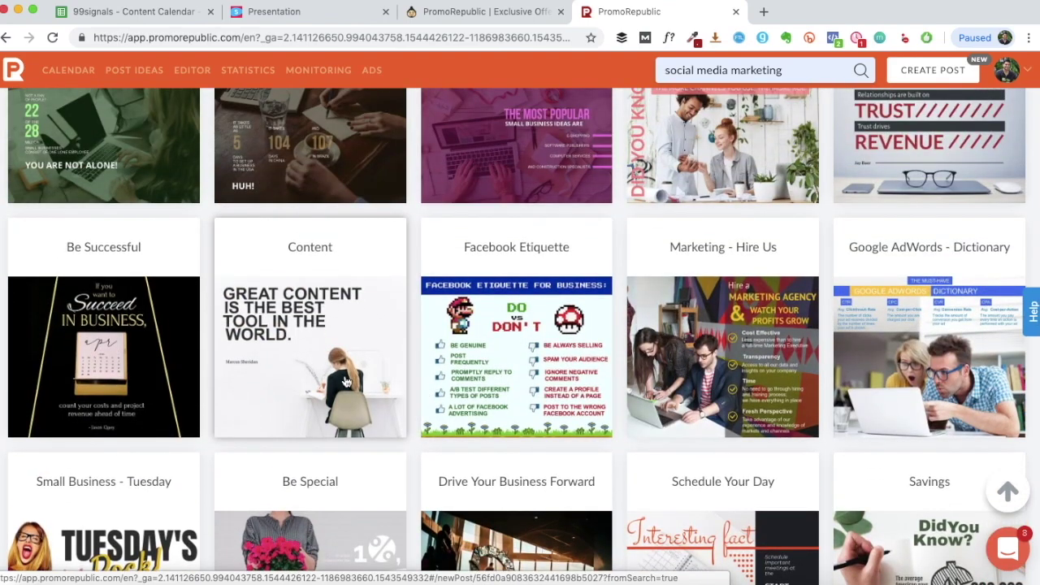
left_click(309, 330)
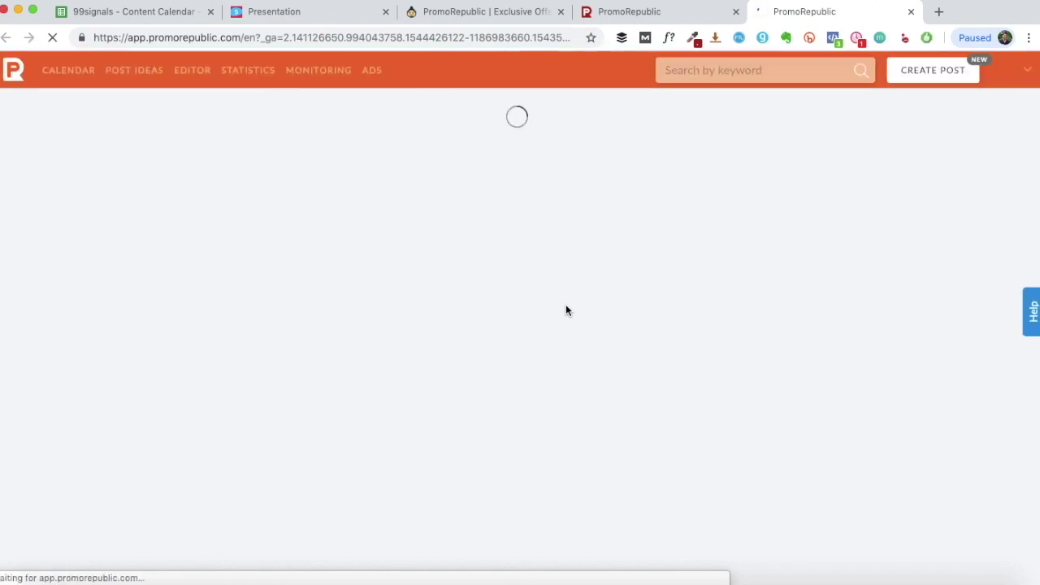
Select the personal Twitter profile with the portrait and write "Great content = best tool in the world! 👍" with #WednesdayWisdom on a separate line
left_click(443, 142)
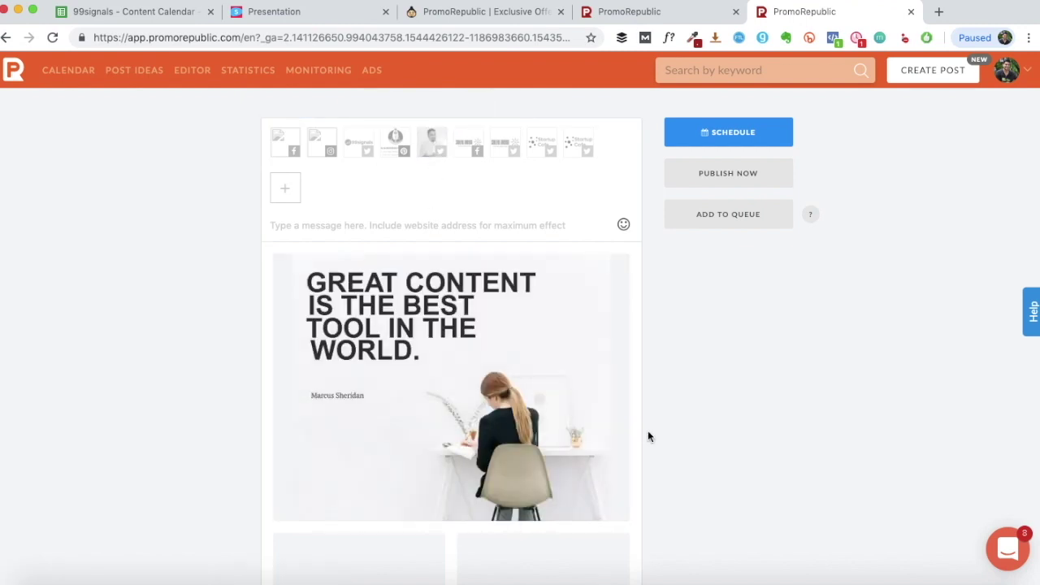
mouse_move(418, 372)
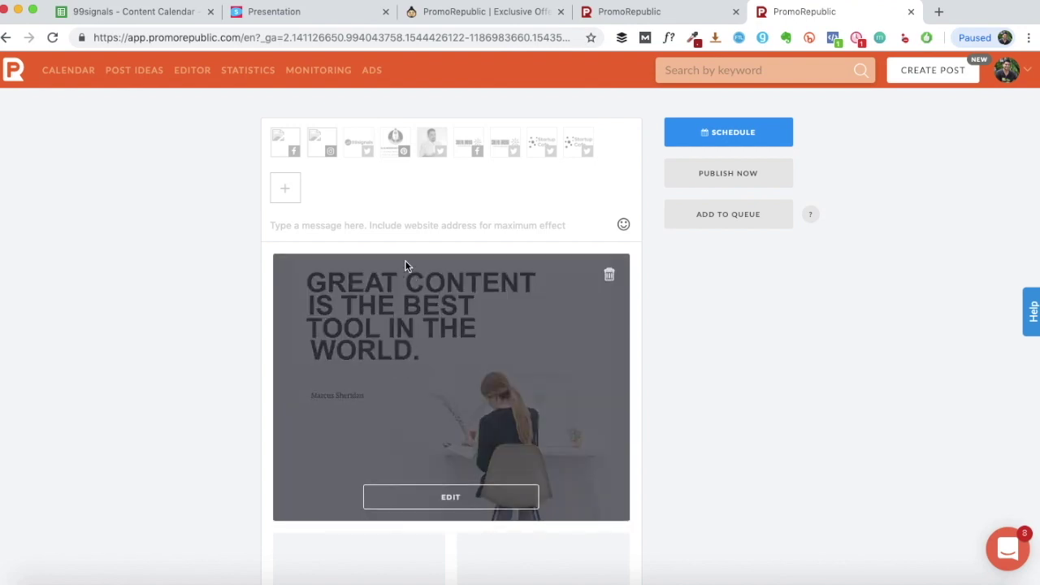
left_click(423, 154)
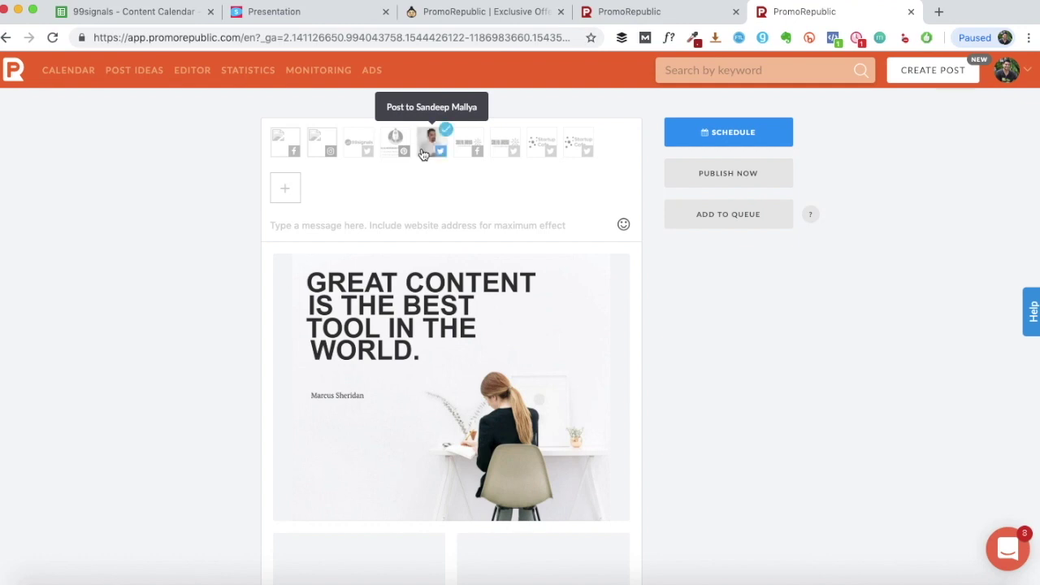
left_click(487, 225)
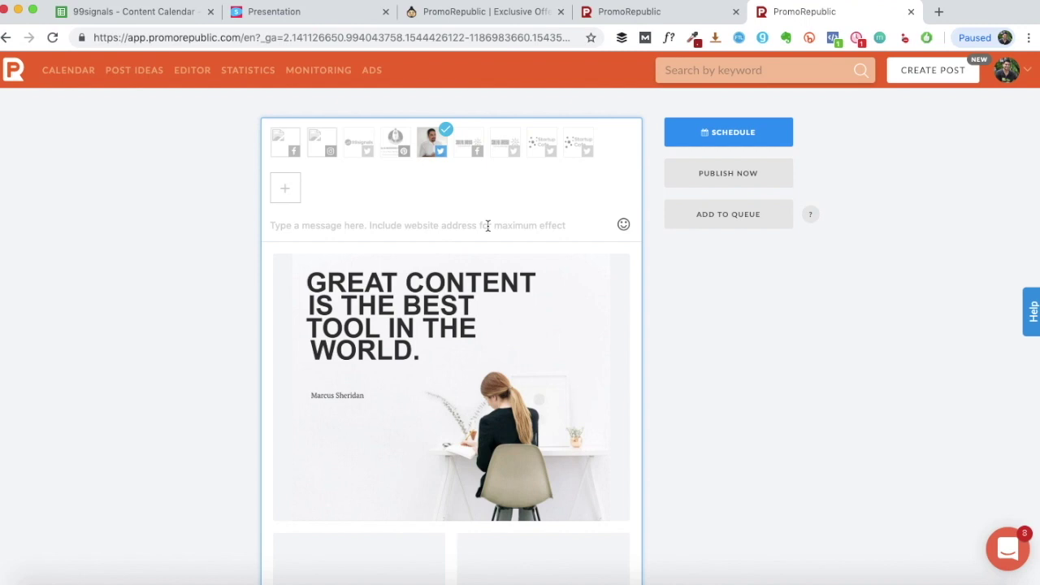
type("Great content = best tool in the world! 👍  #WednesdayWisdom")
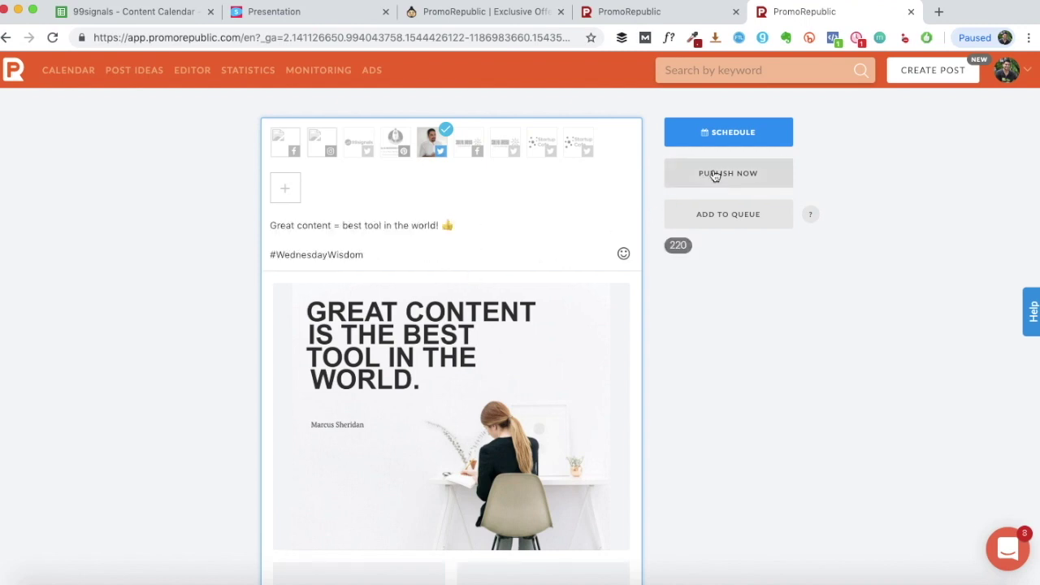
Set the post's scheduled publication to Wed, Dec 12, 2018 at 08:00 am
left_click(728, 140)
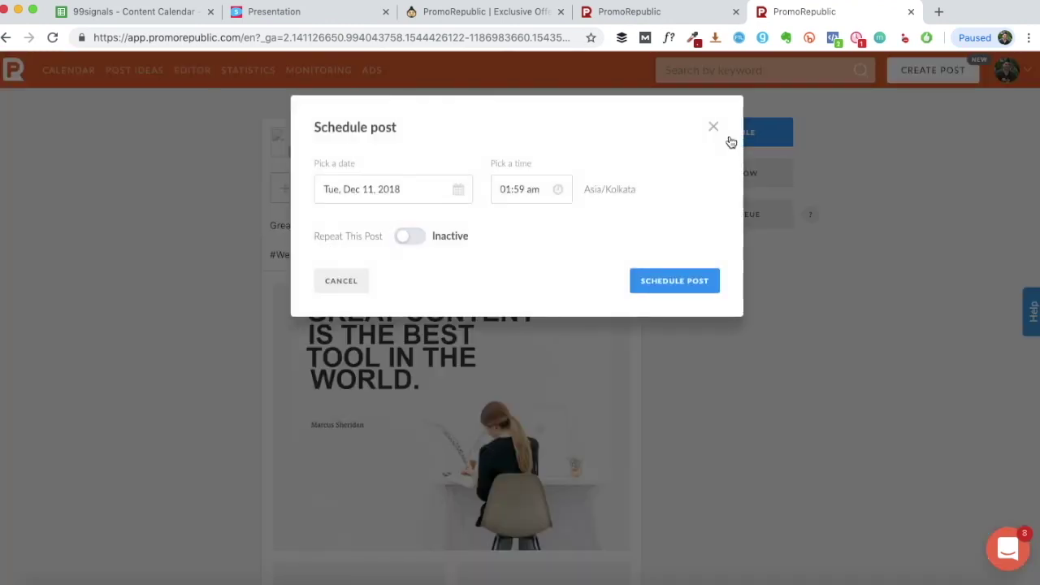
left_click(413, 200)
left_click(419, 351)
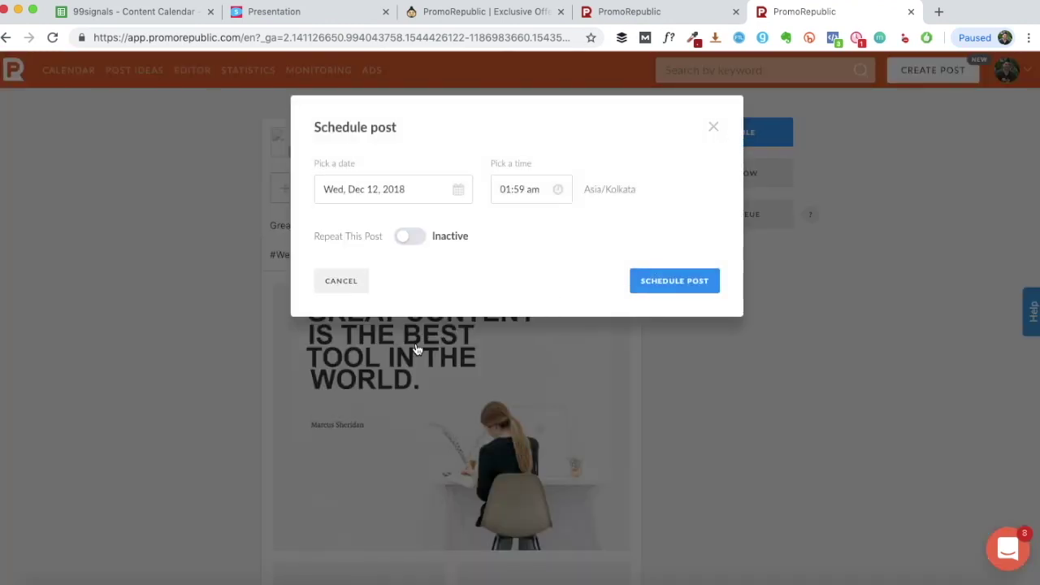
left_click(549, 198)
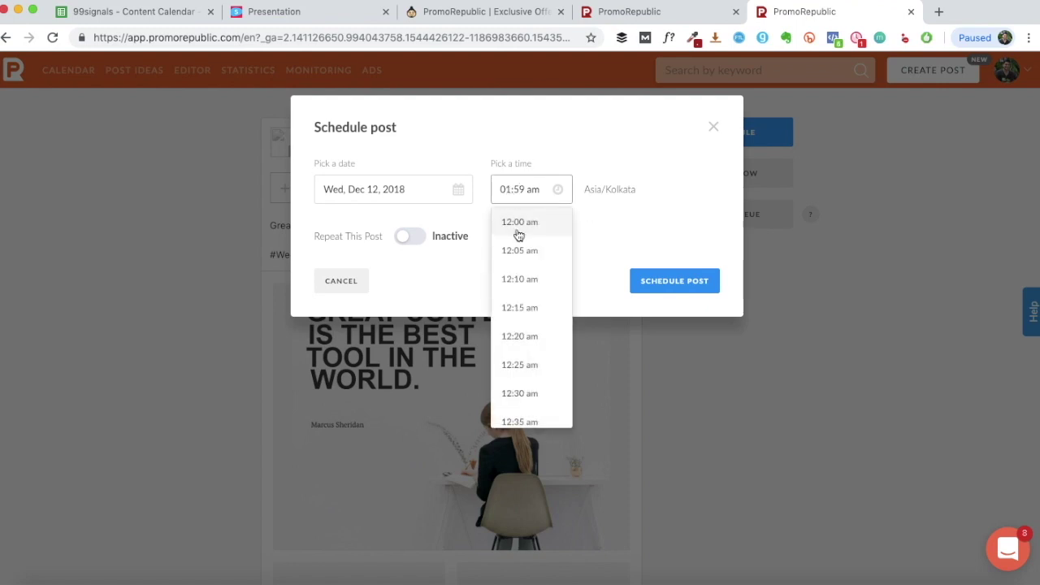
scroll(529, 290, "down", 5)
scroll(528, 293, "down", 15)
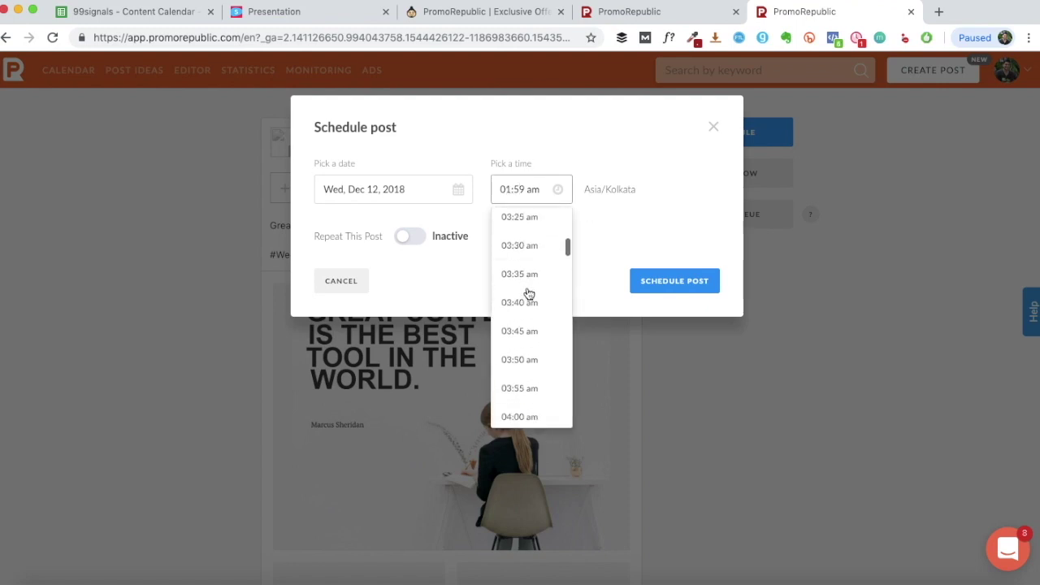
scroll(528, 329, "down", 7)
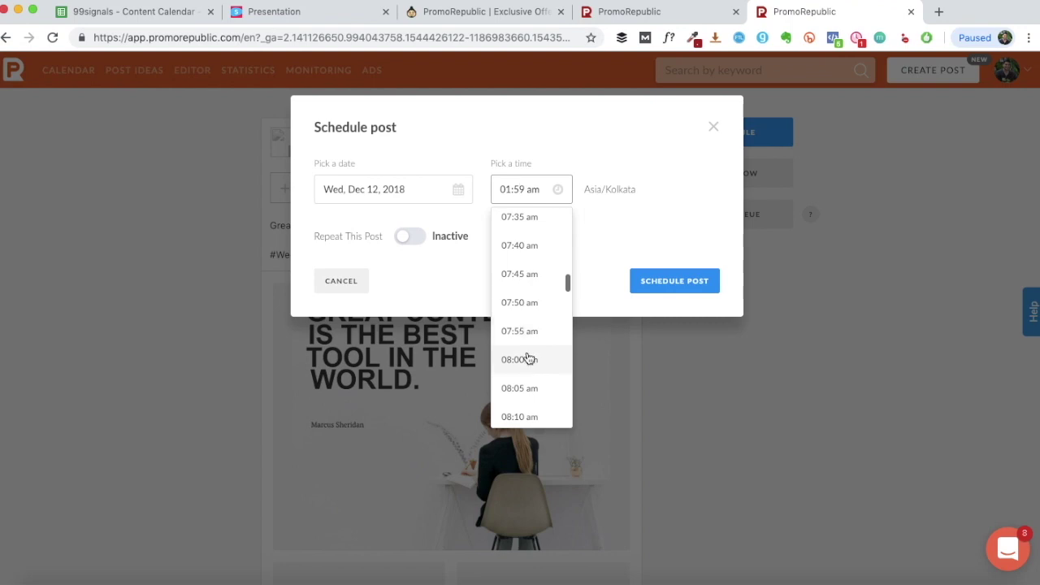
left_click(529, 360)
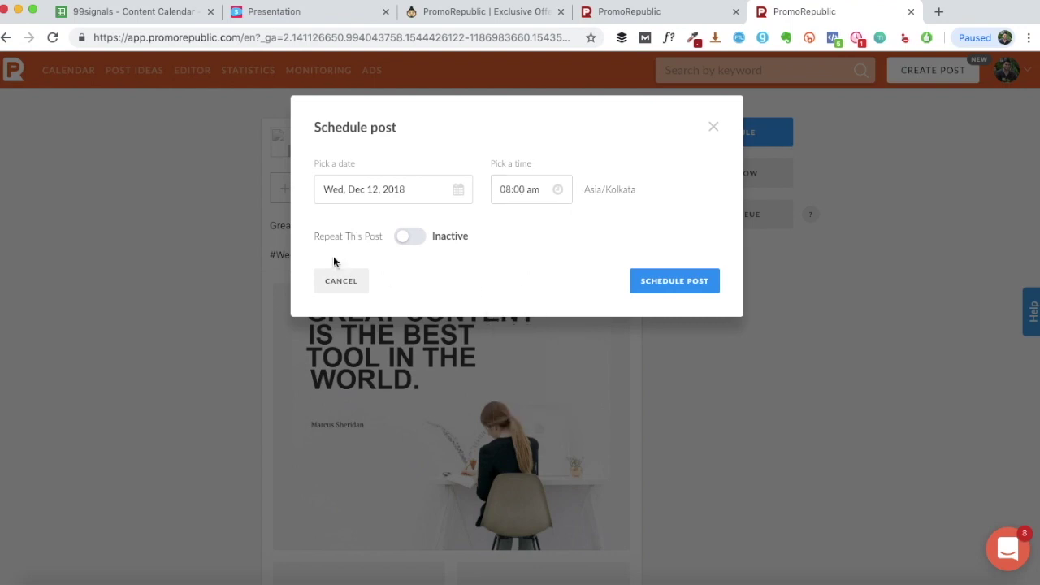
Make the scheduled post repeat weekly on Wednesday and activate an end for the repetition
left_click(409, 242)
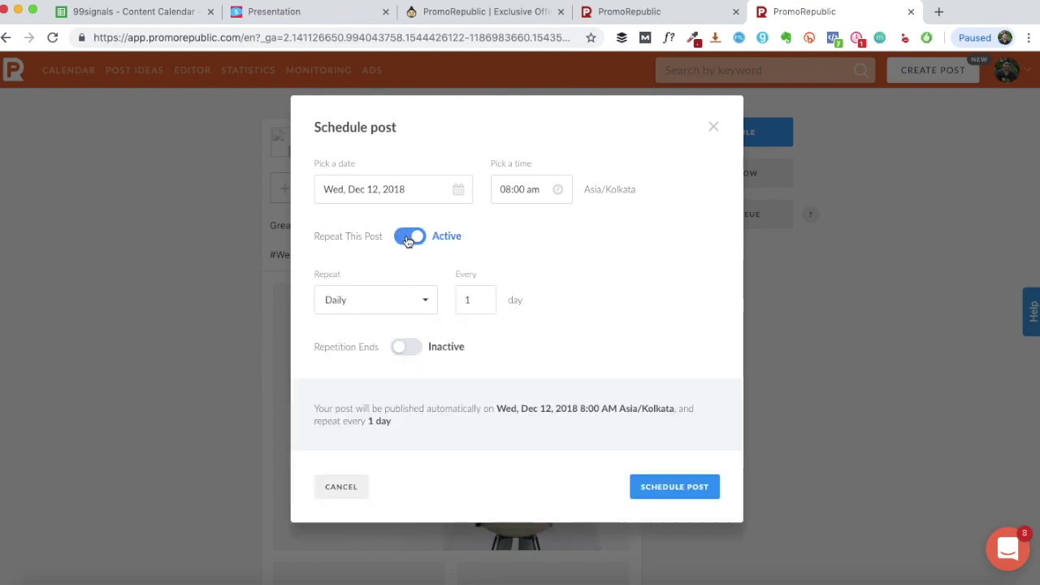
left_click(399, 304)
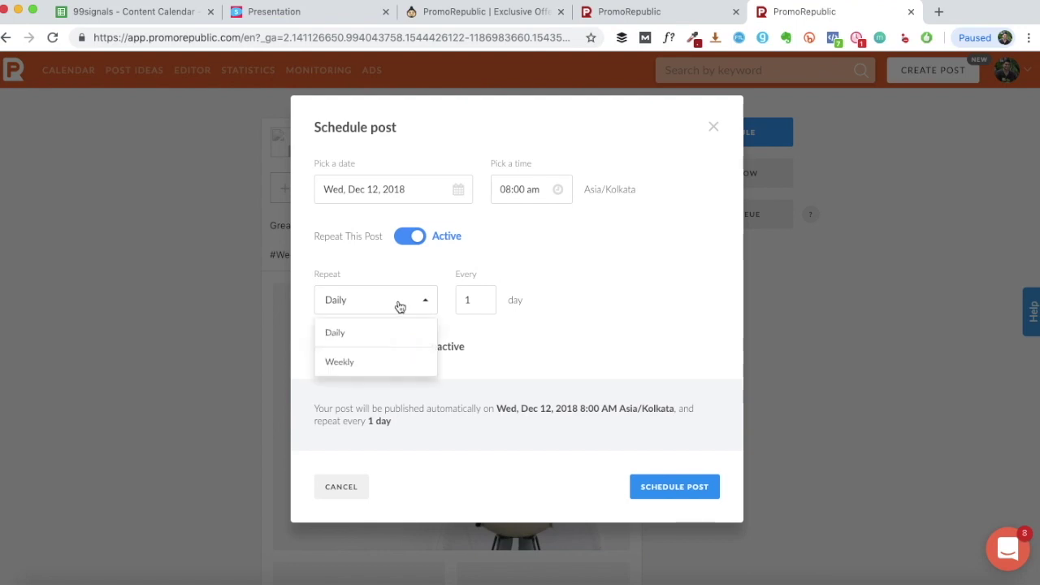
left_click(385, 363)
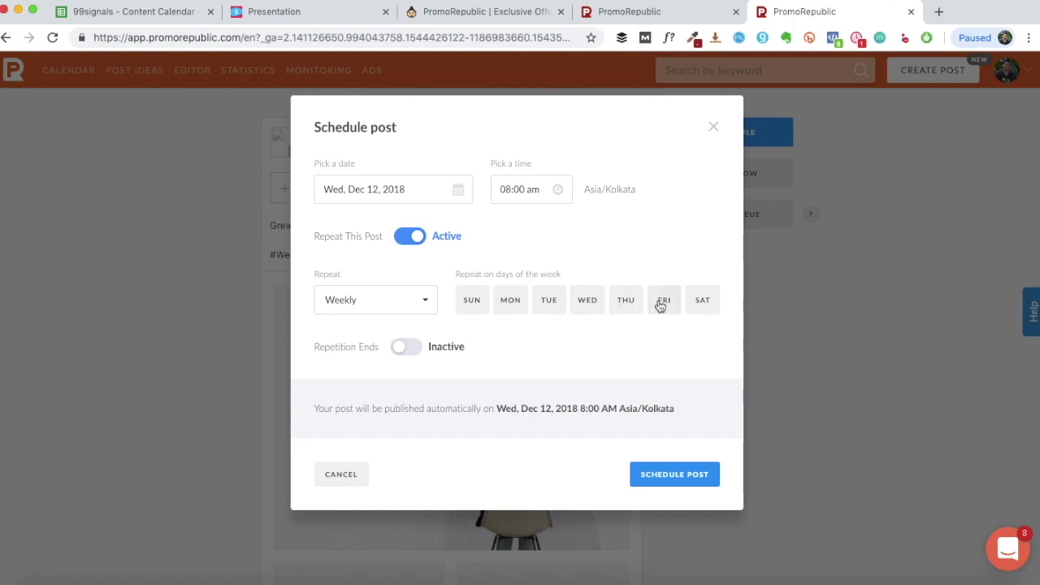
left_click(594, 313)
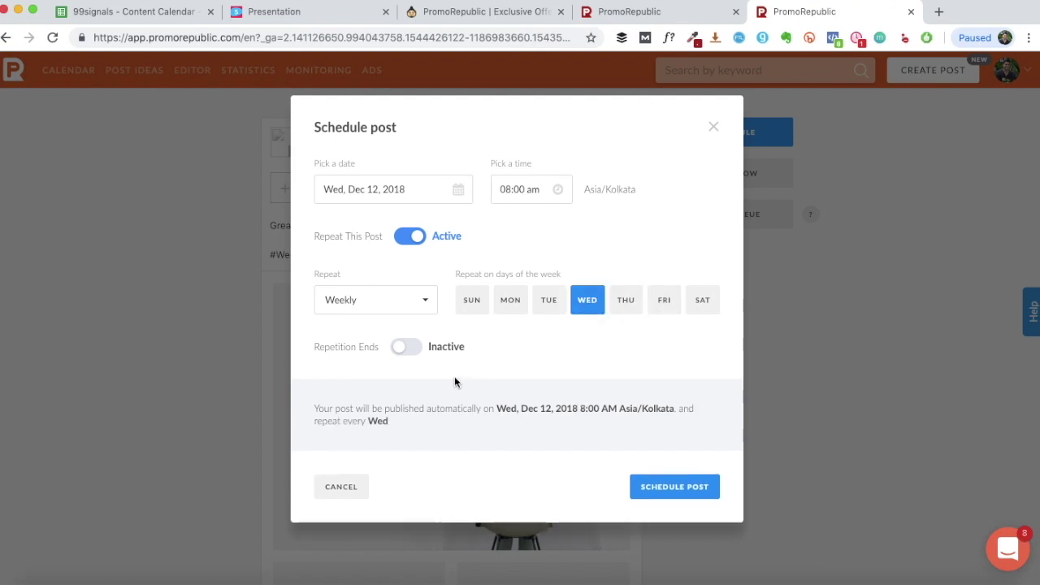
left_click(407, 350)
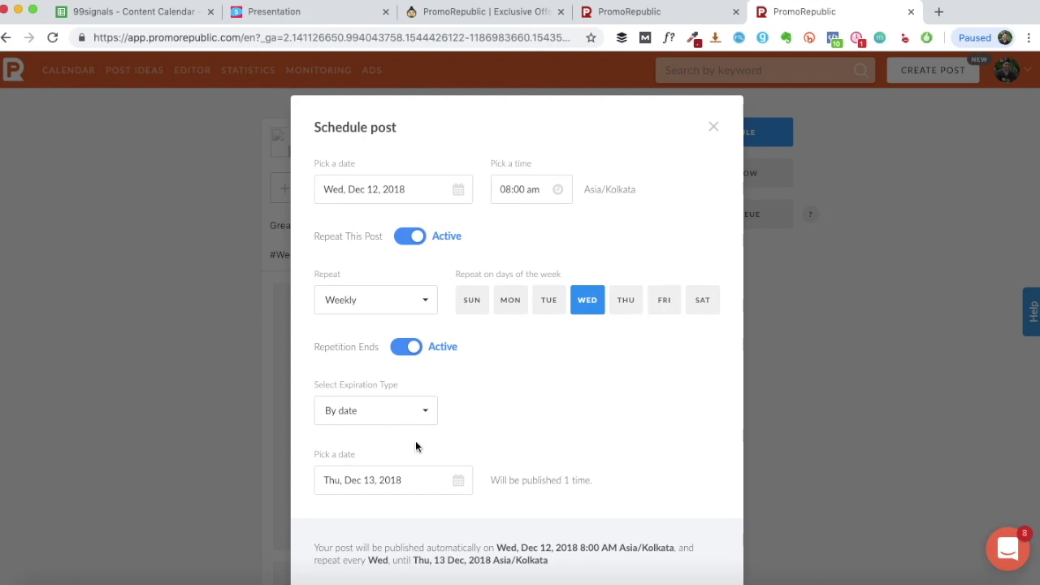
End the weekly repetition by count after 3 repetitions and schedule the post
left_click(412, 420)
left_click(397, 473)
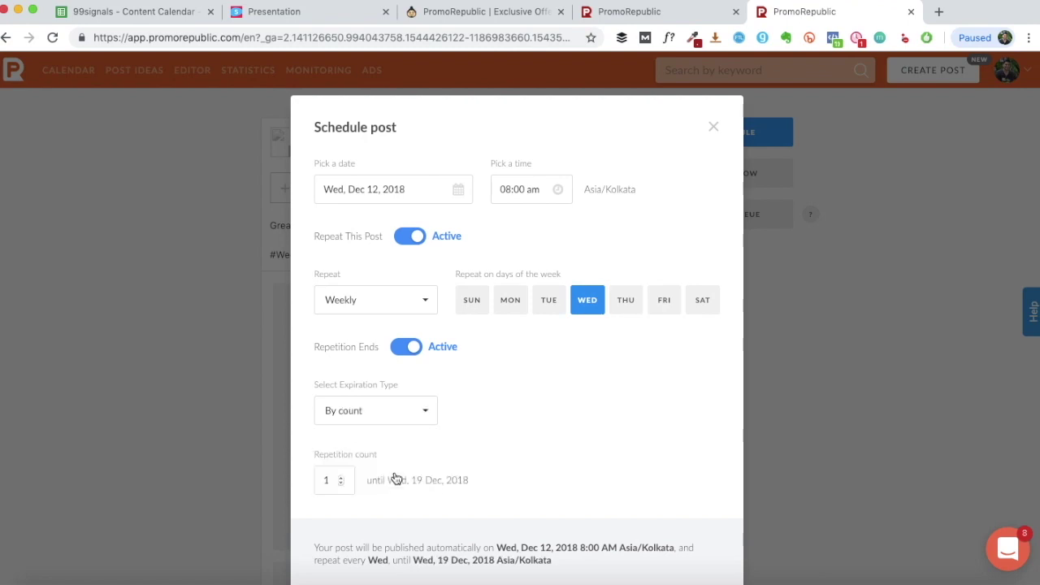
left_click_drag(332, 480, 311, 484)
type("3")
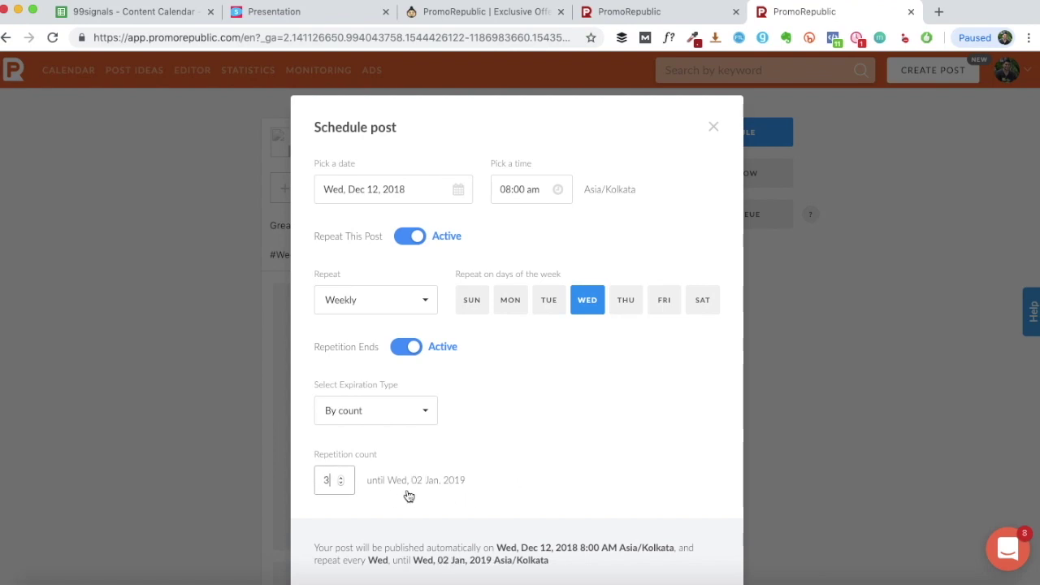
scroll(409, 496, "down", 3)
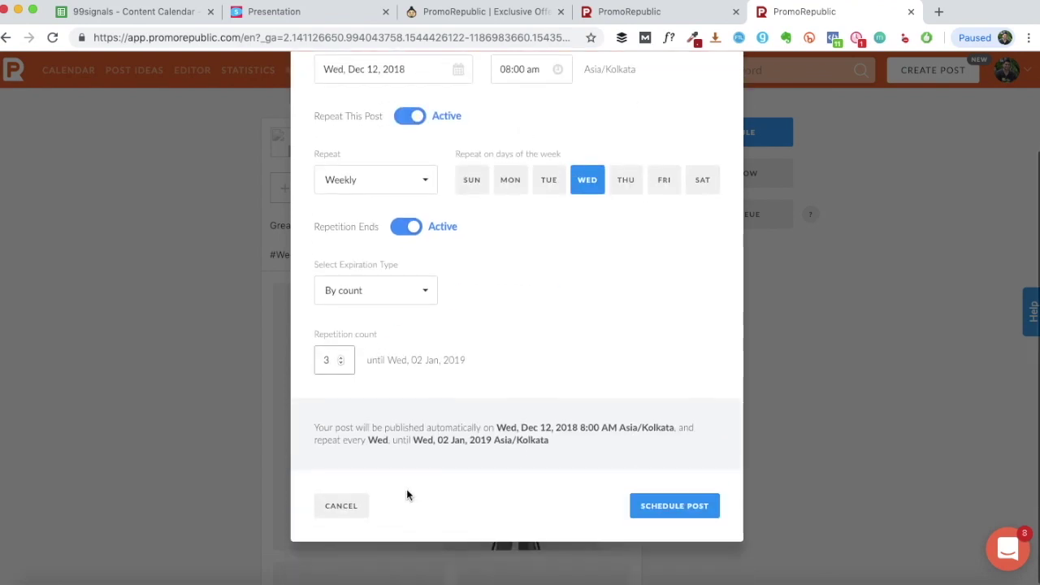
left_click(657, 507)
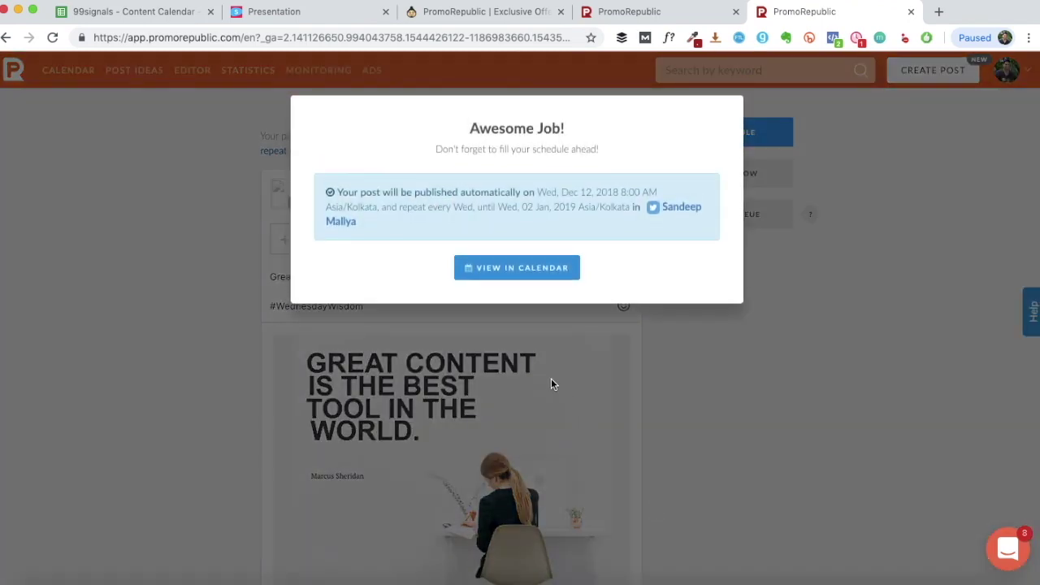
View the scheduled post in the calendar, open it for editing and open its quote image in the graphics editor
left_click(529, 268)
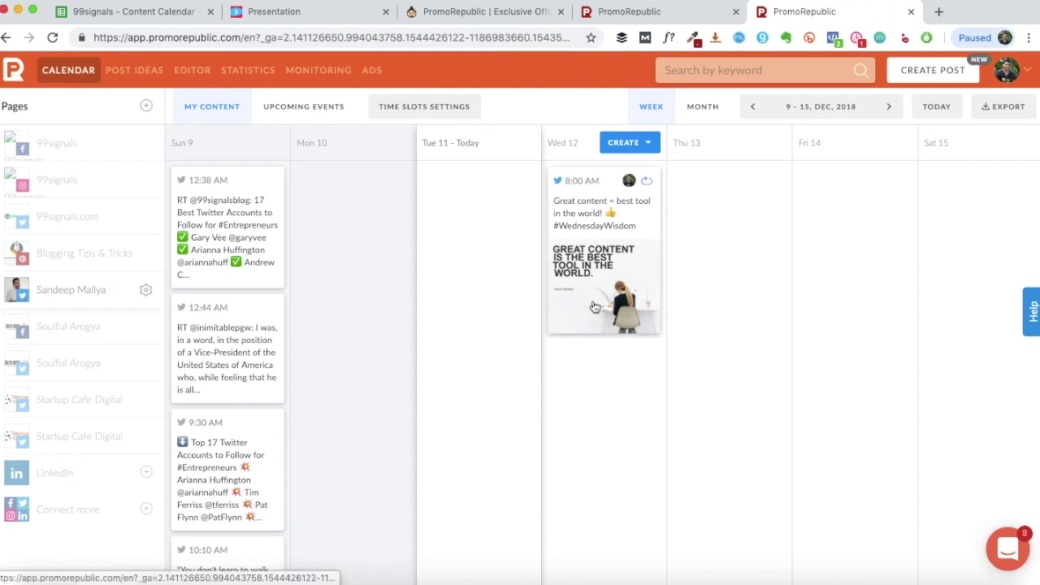
left_click(589, 215)
scroll(477, 282, "down", 2)
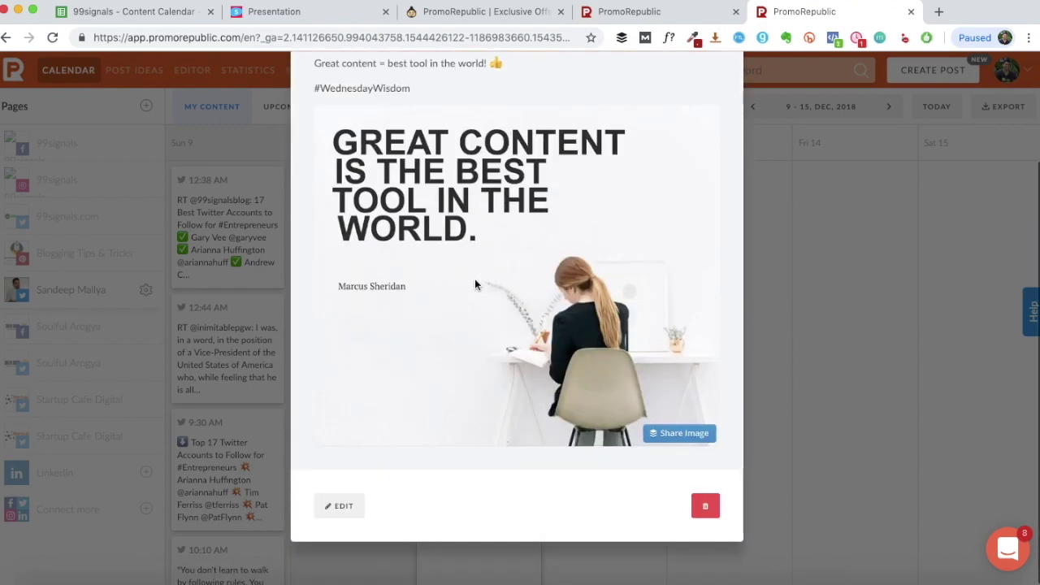
left_click(351, 514)
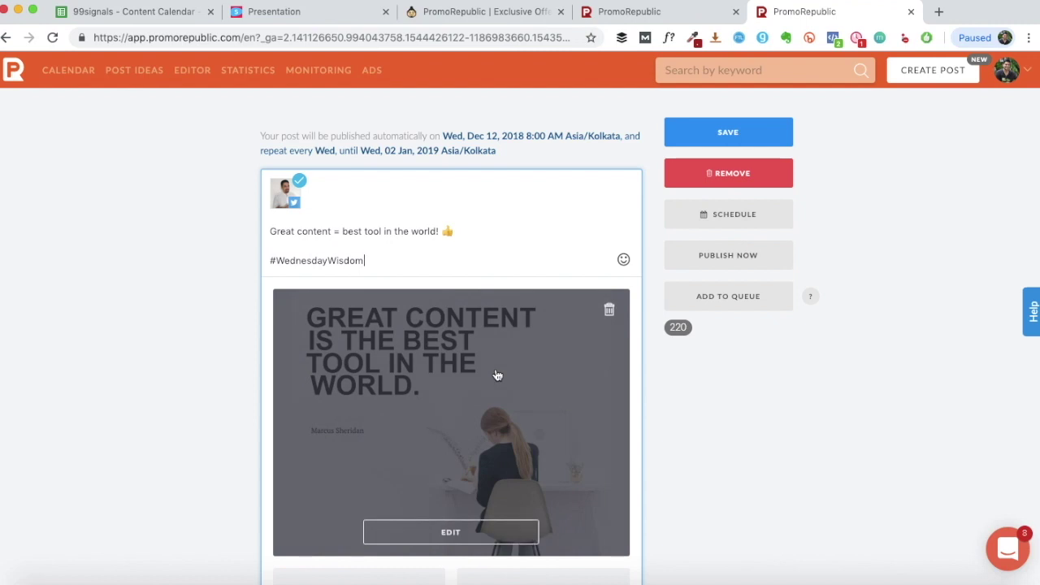
left_click(487, 535)
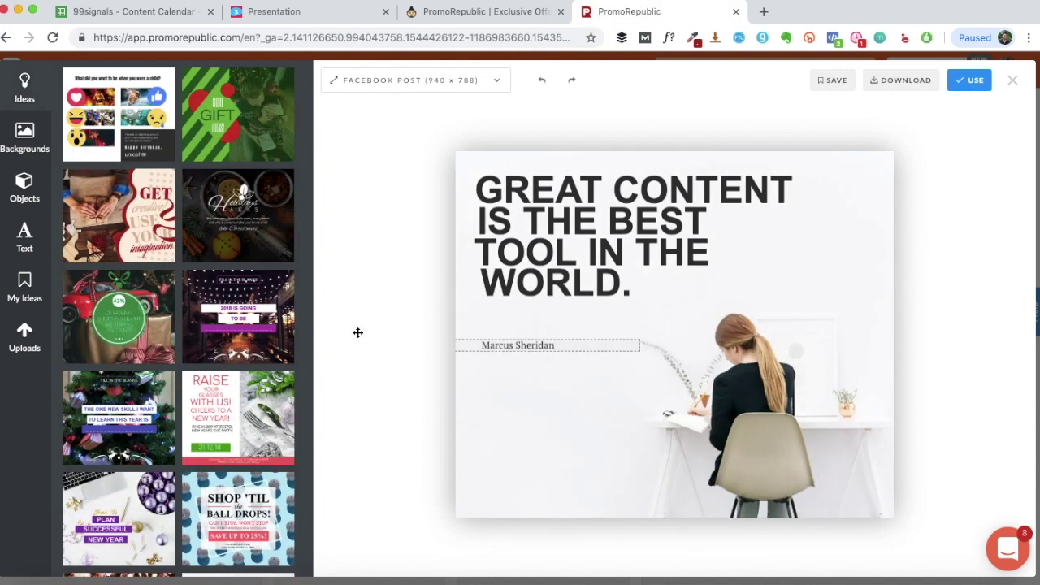
Add the uploaded transparent Startup Cafe logo with orange lettering and place it in the bottom-right corner of the quote image
left_click(23, 338)
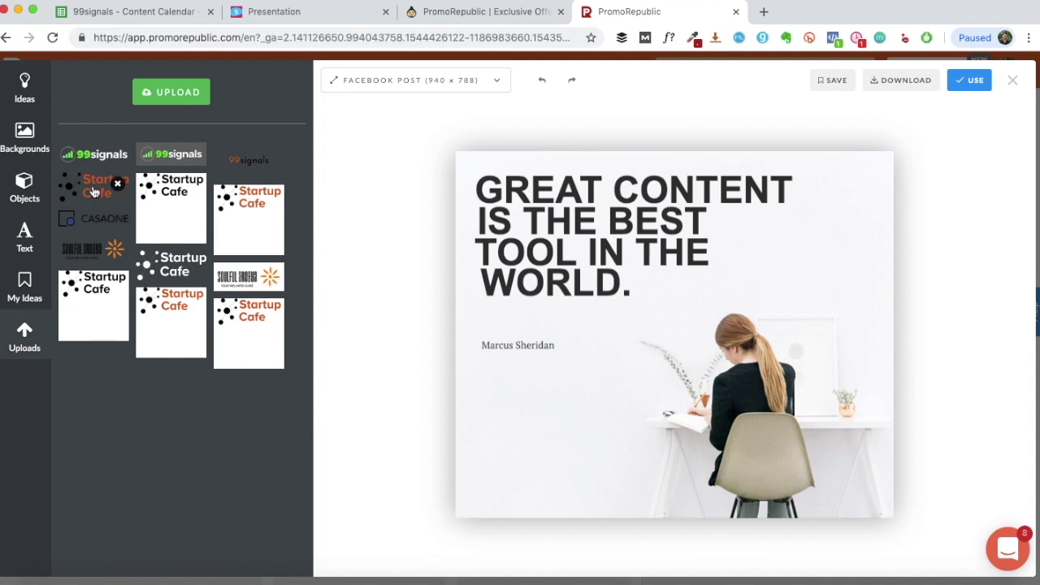
left_click(94, 192)
left_click_drag(670, 342, 870, 506)
Widen the line spacing of the quote by moving its "WORLD." and "TOOL IN THE" text lines slightly down
left_click(680, 242)
left_click(630, 334)
left_click(631, 334)
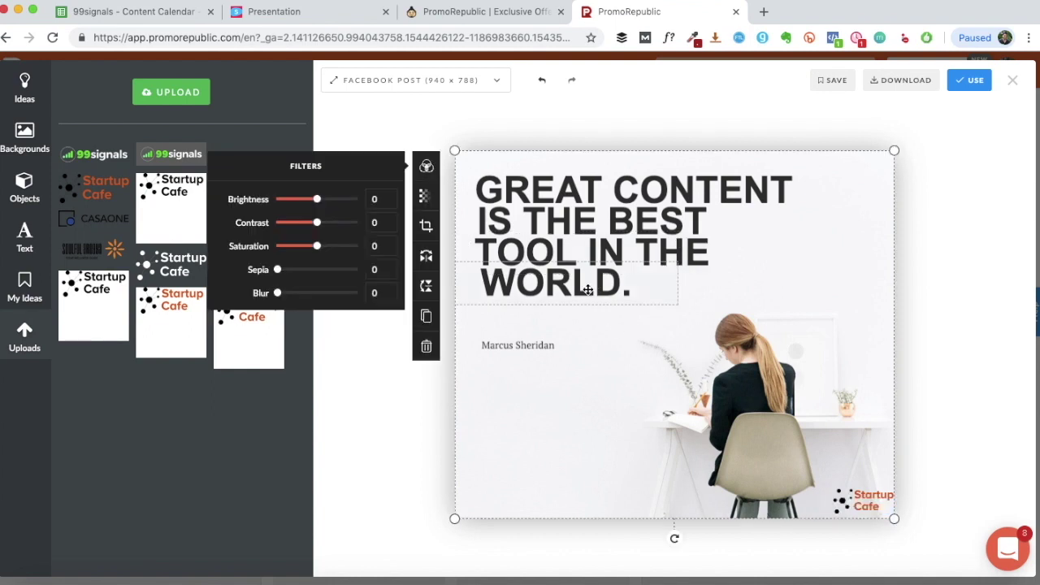
left_click_drag(588, 291, 588, 300)
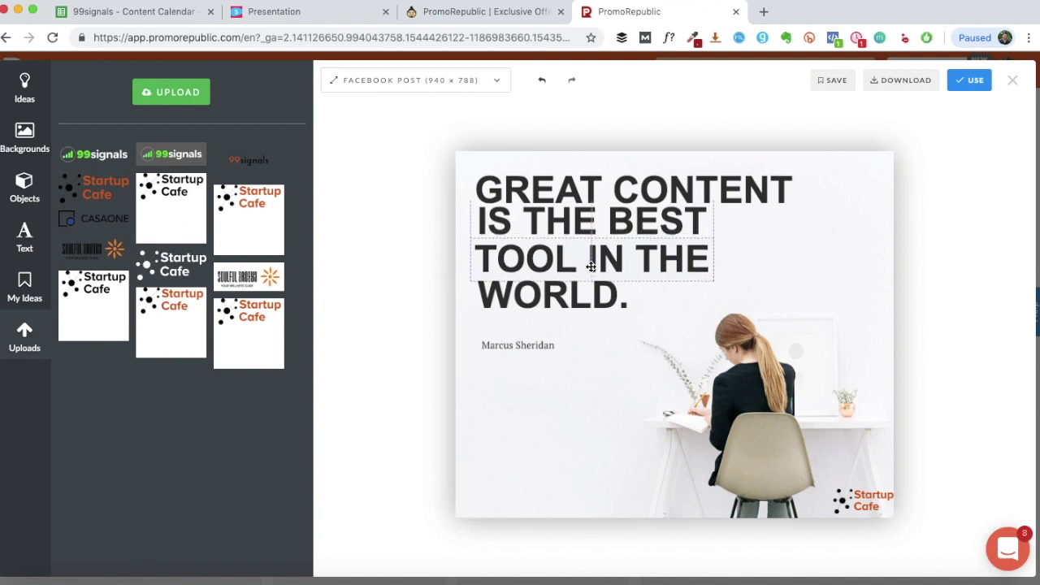
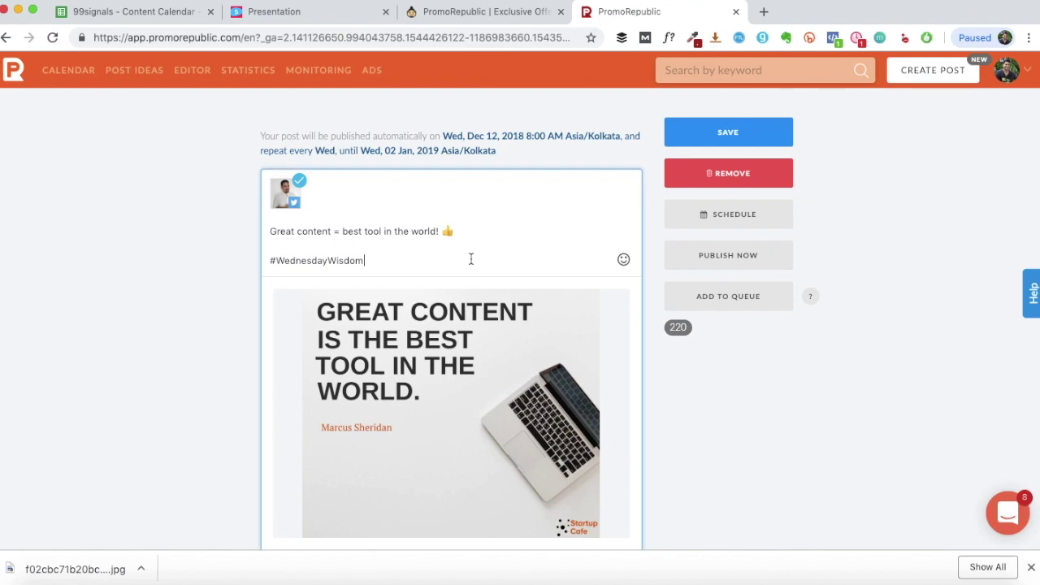
Save the edited scheduled post and view it in the calendar
scroll(456, 341, "up", 2)
left_click(718, 140)
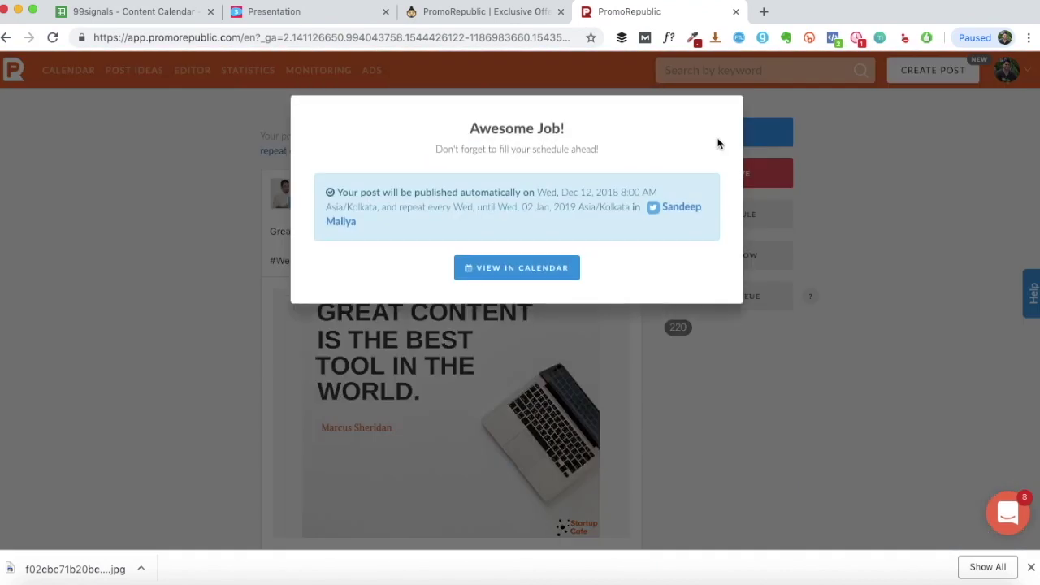
left_click(557, 269)
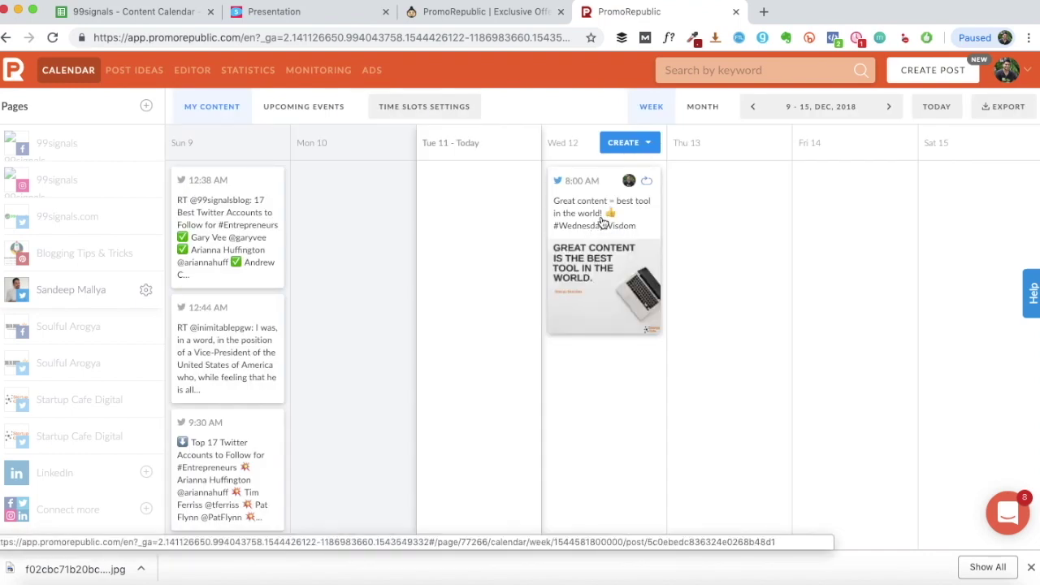
Open the post ideas library and search it for "meditation"
left_click(130, 70)
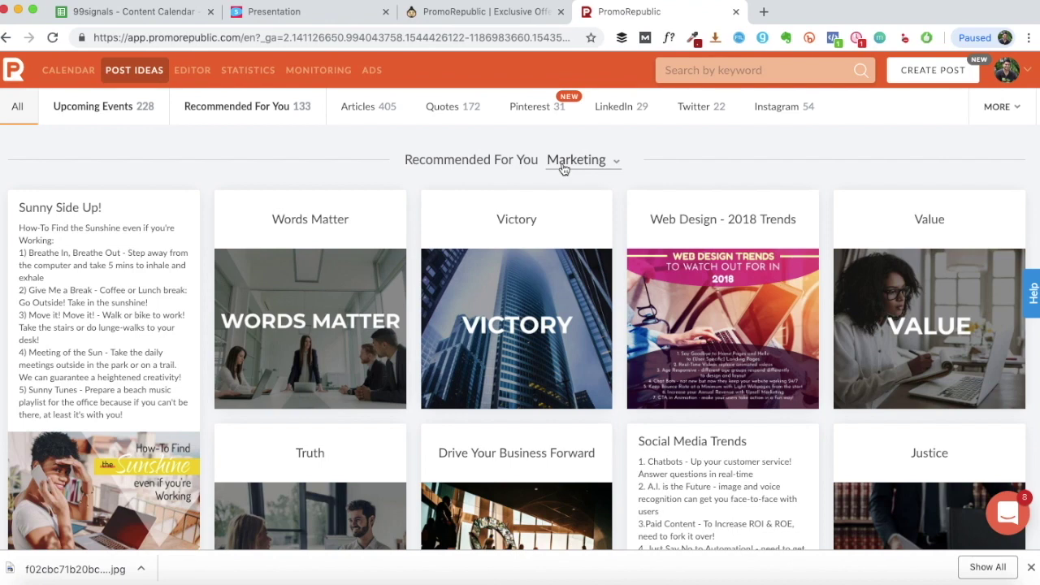
left_click(745, 68)
type("meditatio")
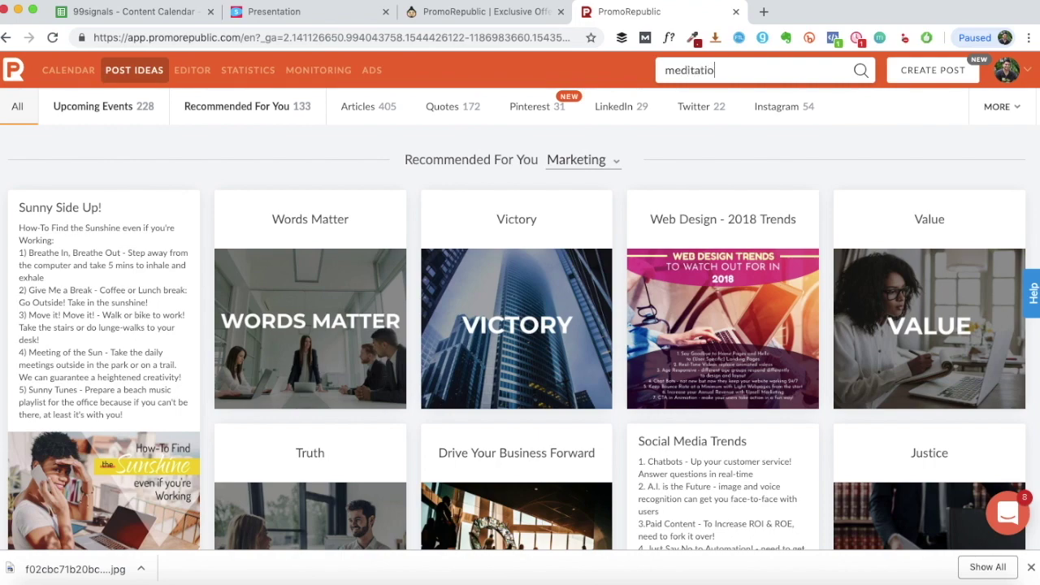
type("n")
key("Return")
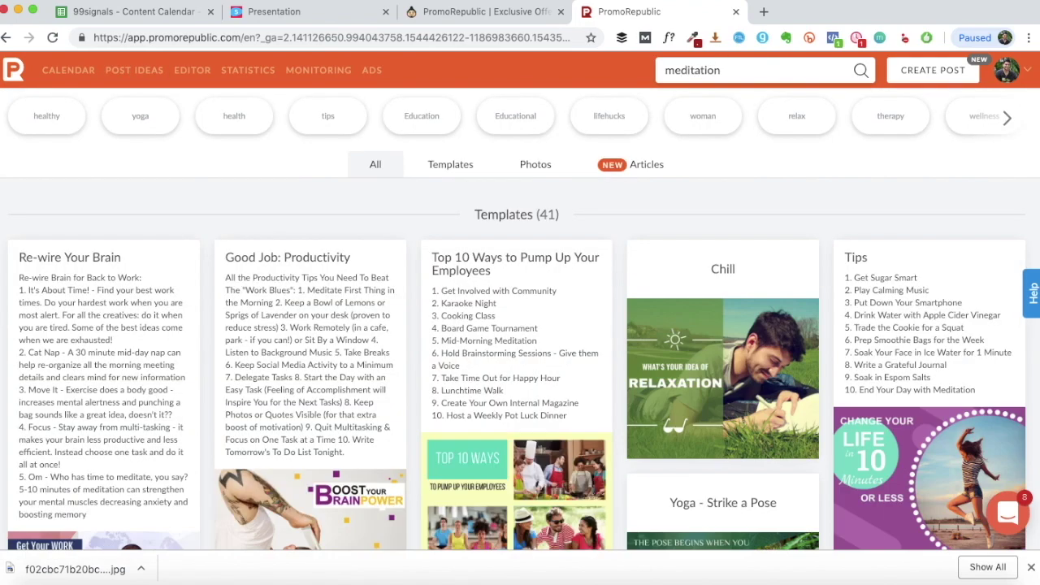
Browse all template results for meditation and switch to the related keyword "healthy"
scroll(792, 171, "down", 1)
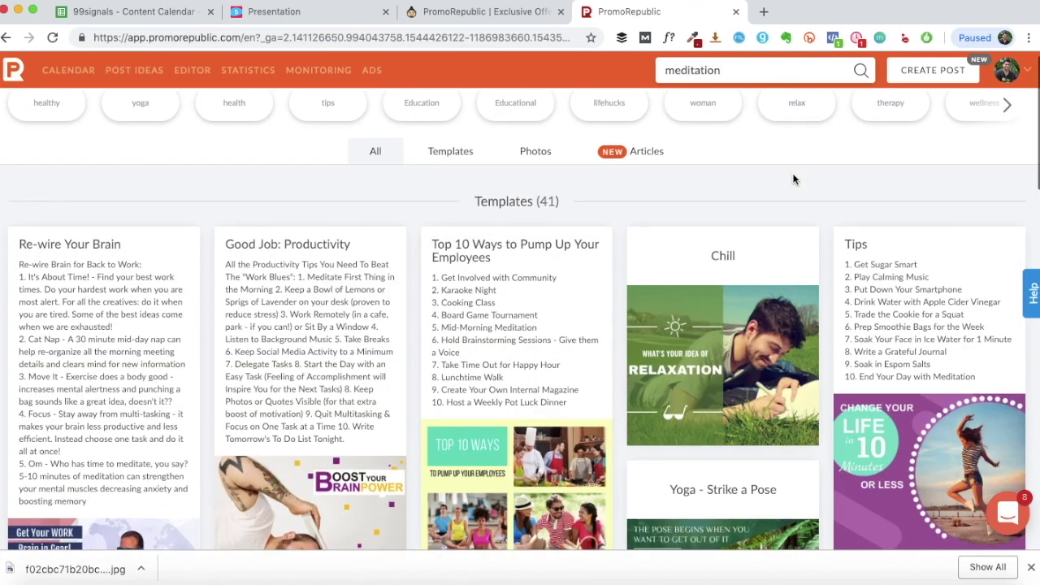
scroll(794, 179, "down", 10)
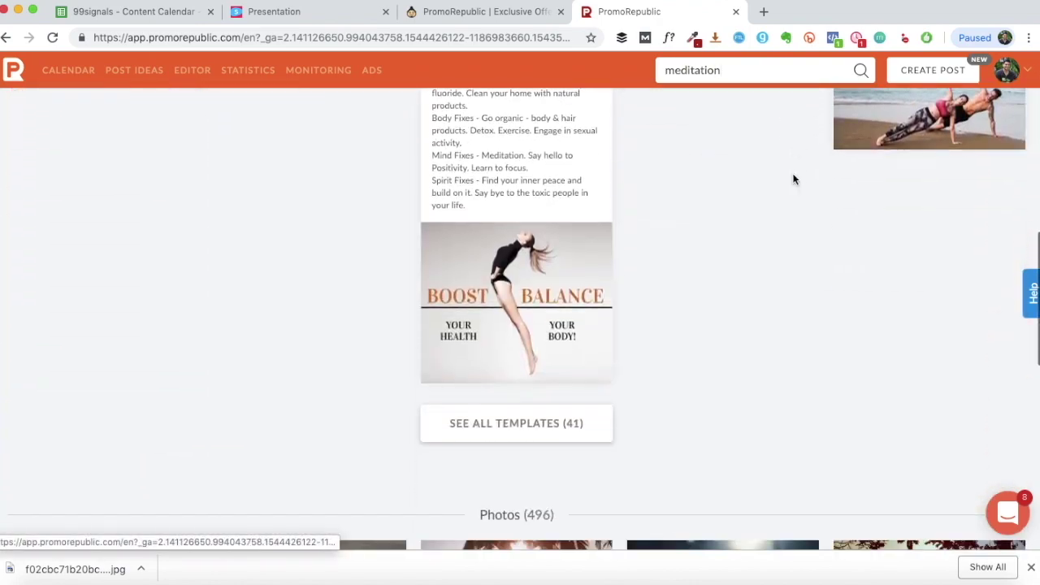
scroll(794, 179, "down", 2)
left_click(561, 366)
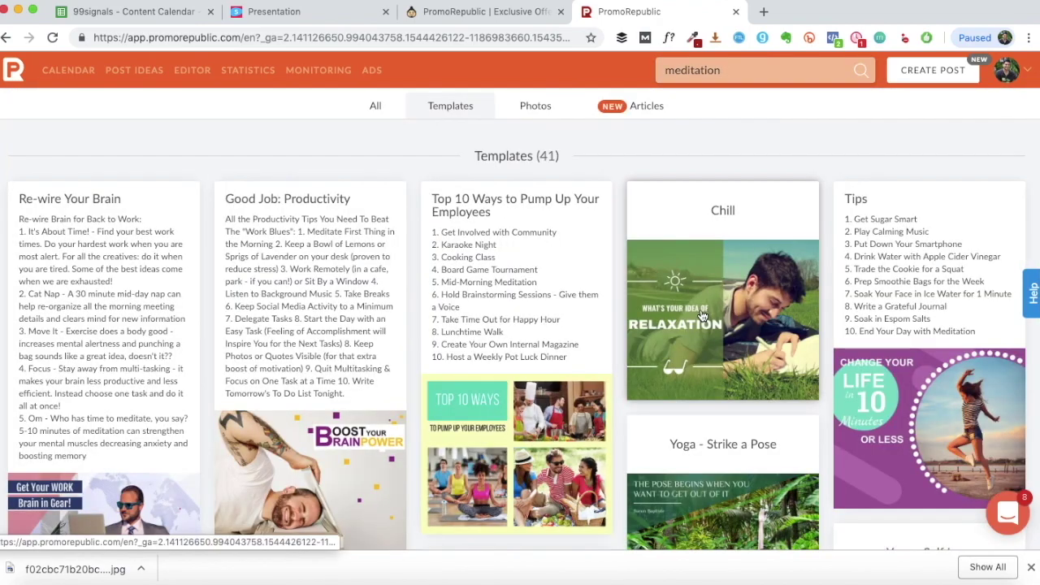
scroll(703, 315, "down", 8)
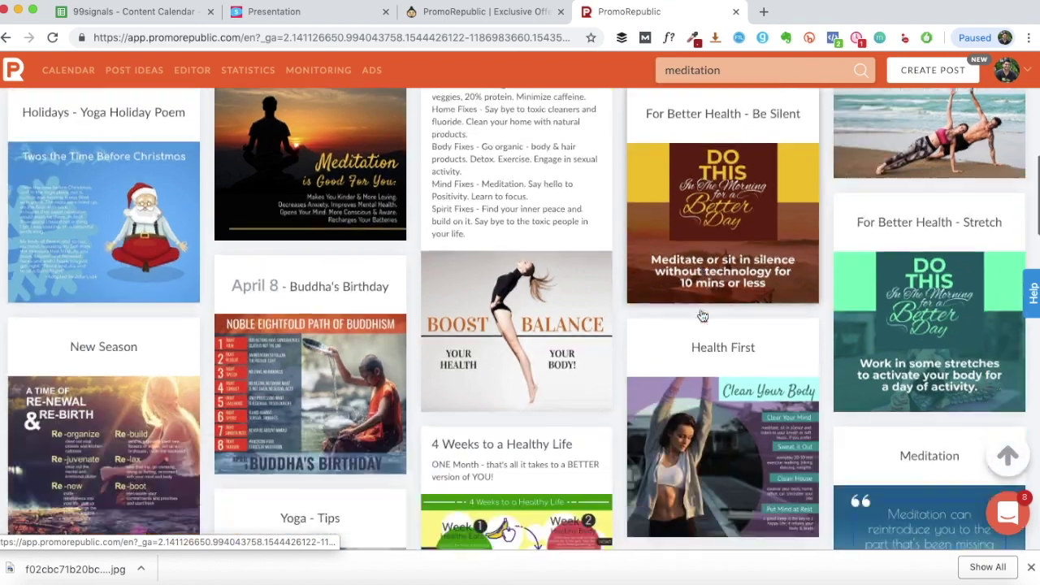
scroll(703, 315, "down", 3)
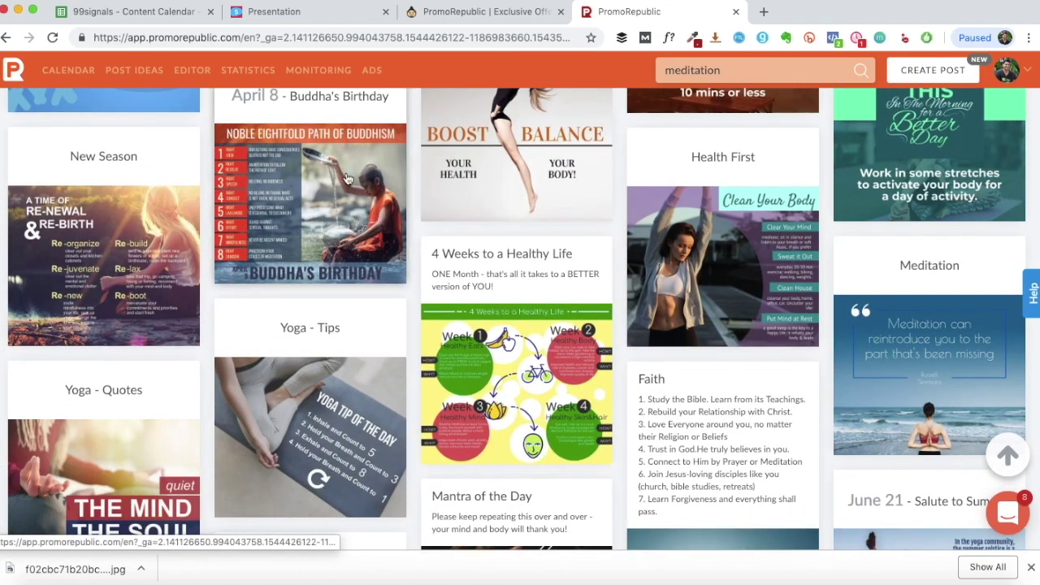
scroll(347, 178, "down", 10)
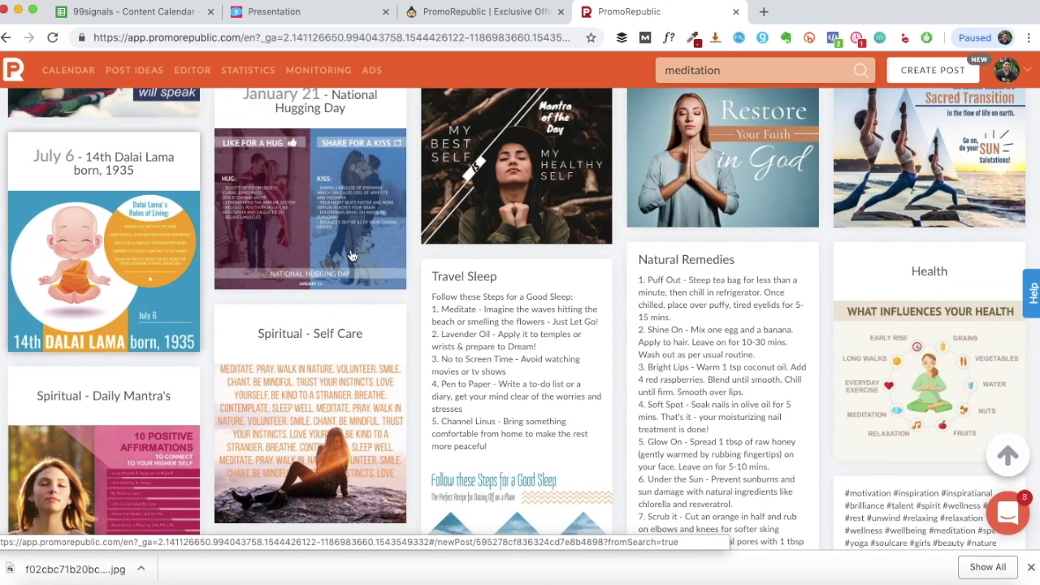
scroll(429, 256, "down", 2)
scroll(629, 341, "down", 5)
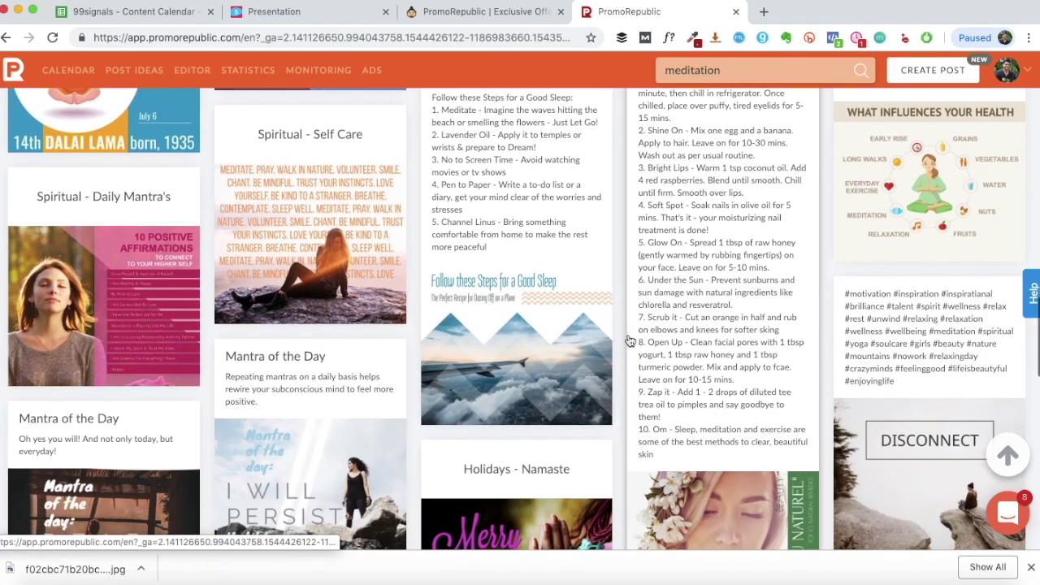
scroll(629, 342, "up", 12)
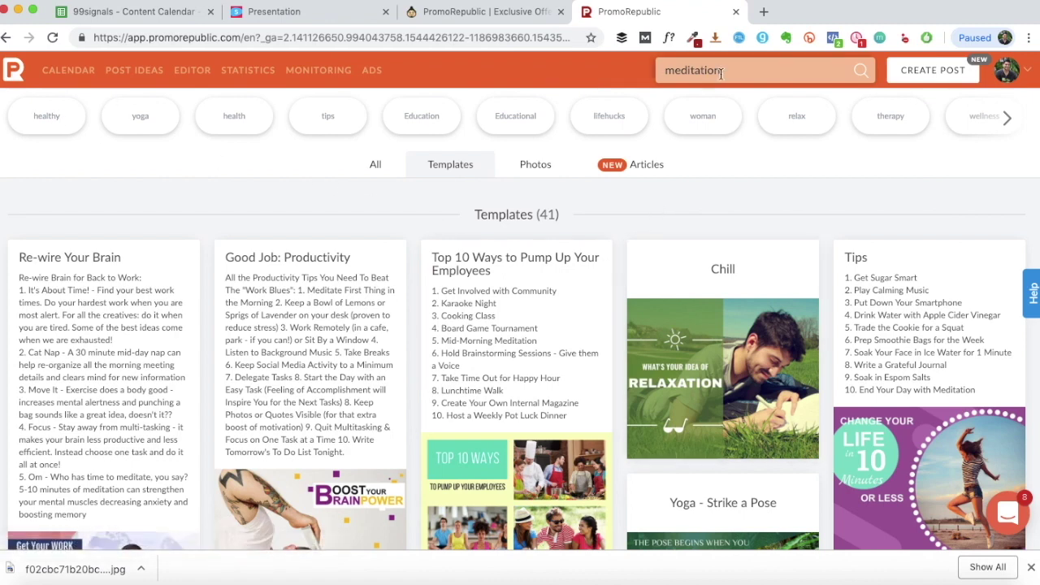
left_click(61, 122)
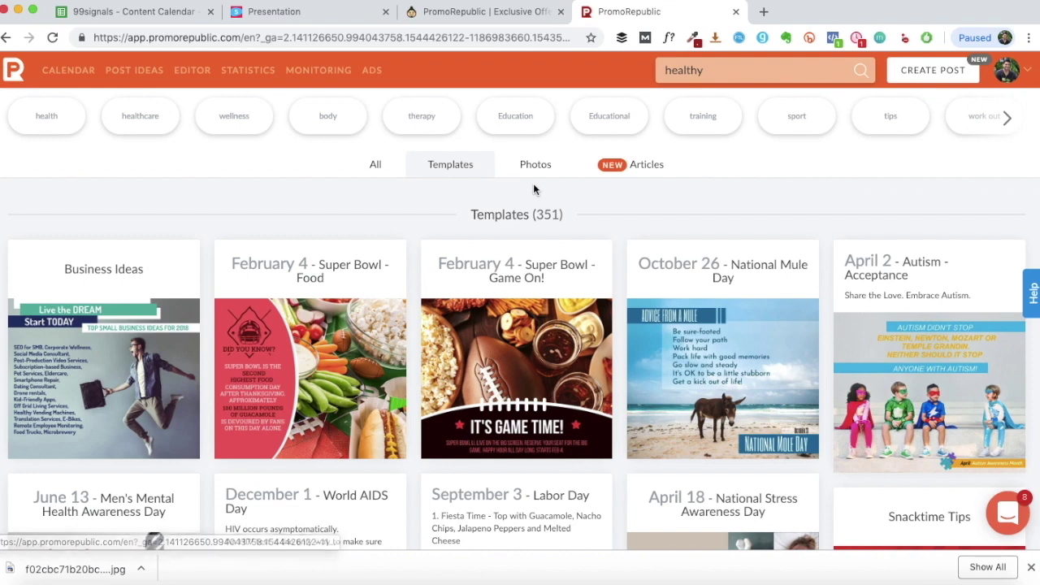
Return to the post ideas overview and set the recommended industry to Sport&Fitness
left_click(137, 71)
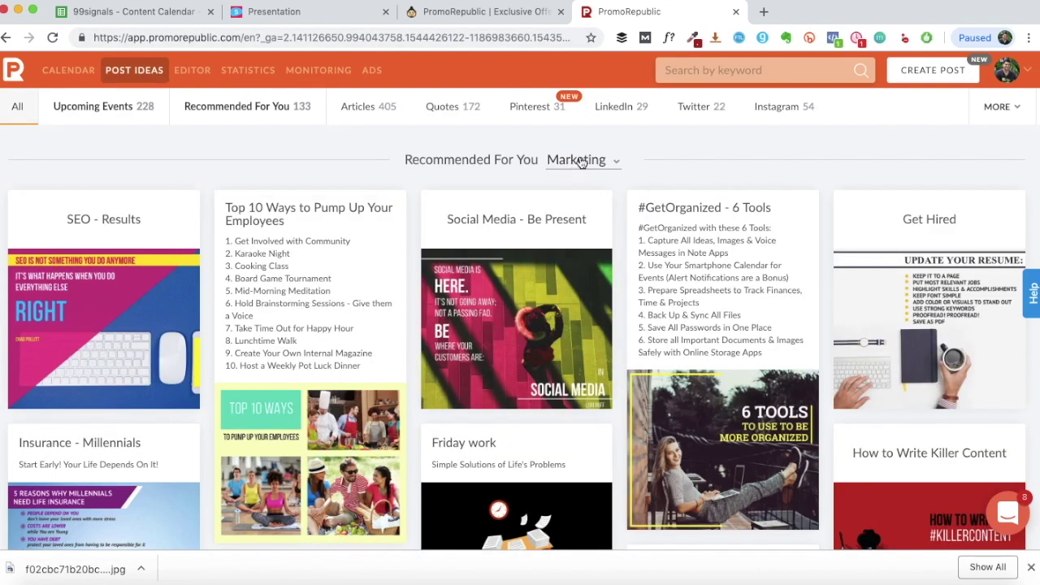
left_click(578, 161)
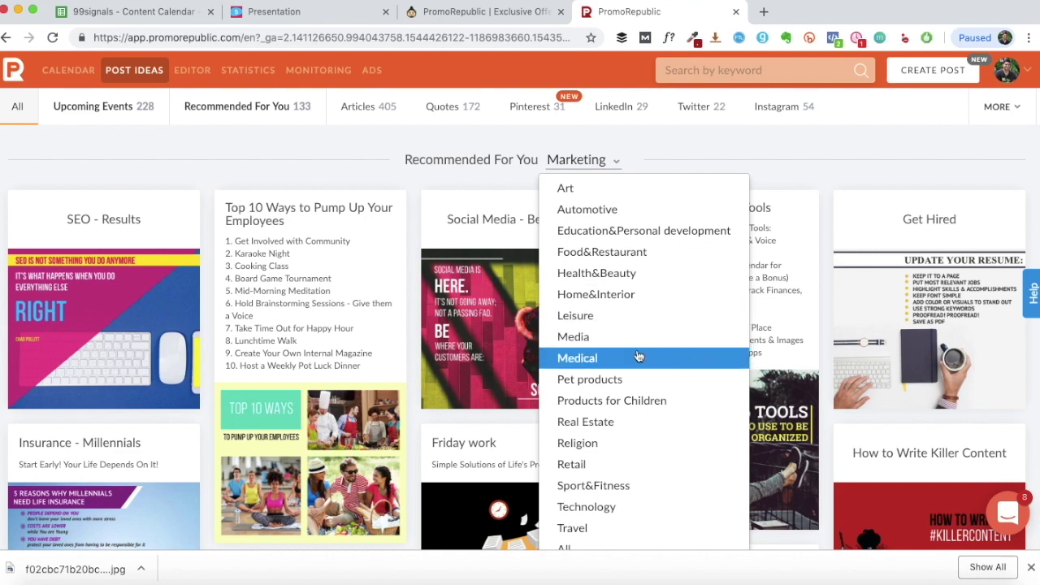
scroll(639, 362, "down", 1)
left_click(632, 426)
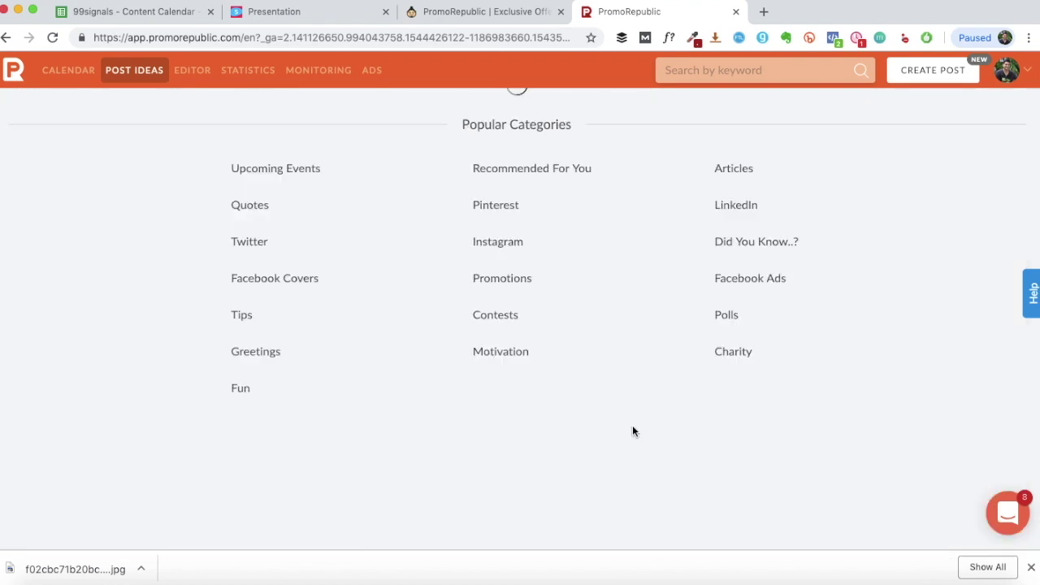
scroll(631, 350, "up", 1)
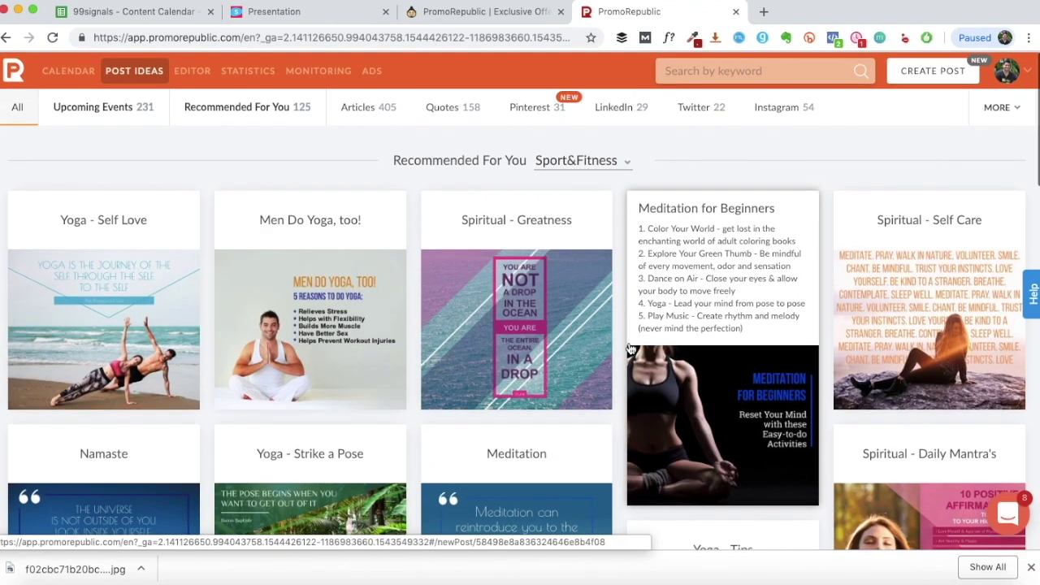
Show all recommended Sport&Fitness post ideas and browse through the templates
scroll(632, 350, "down", 5)
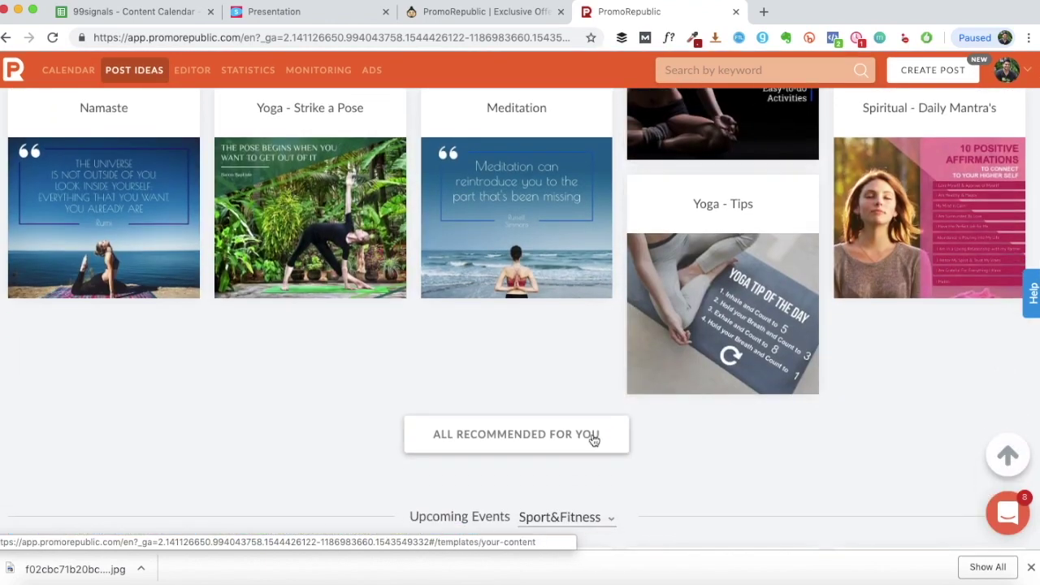
left_click(592, 438)
scroll(674, 339, "up", 1)
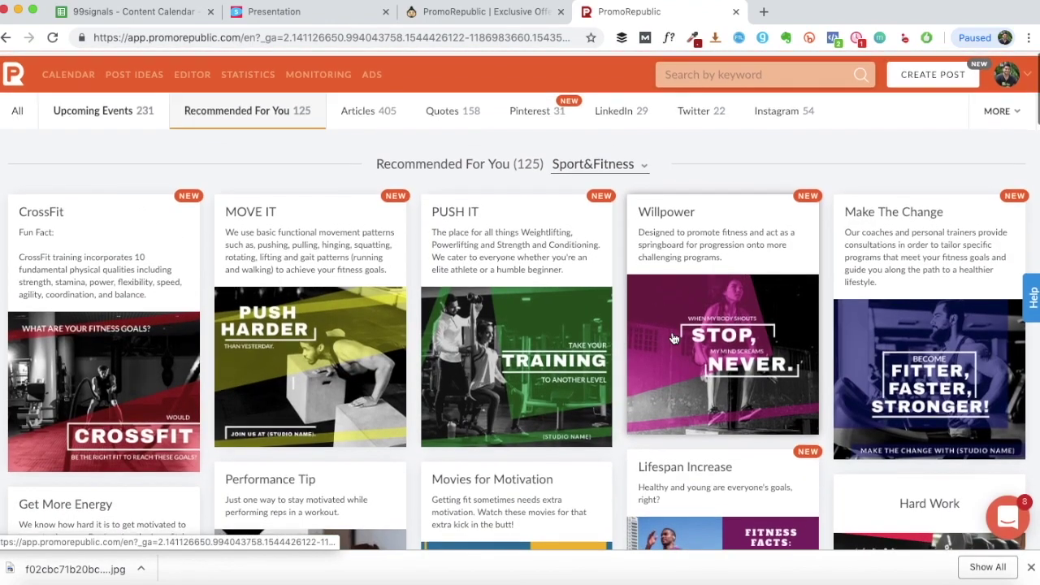
scroll(674, 339, "down", 3)
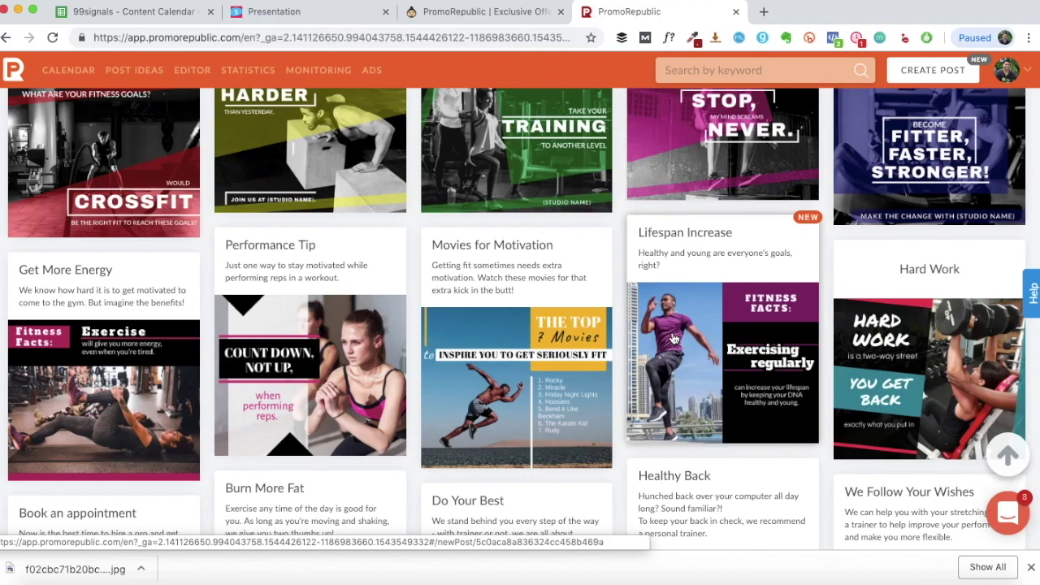
scroll(674, 339, "down", 9)
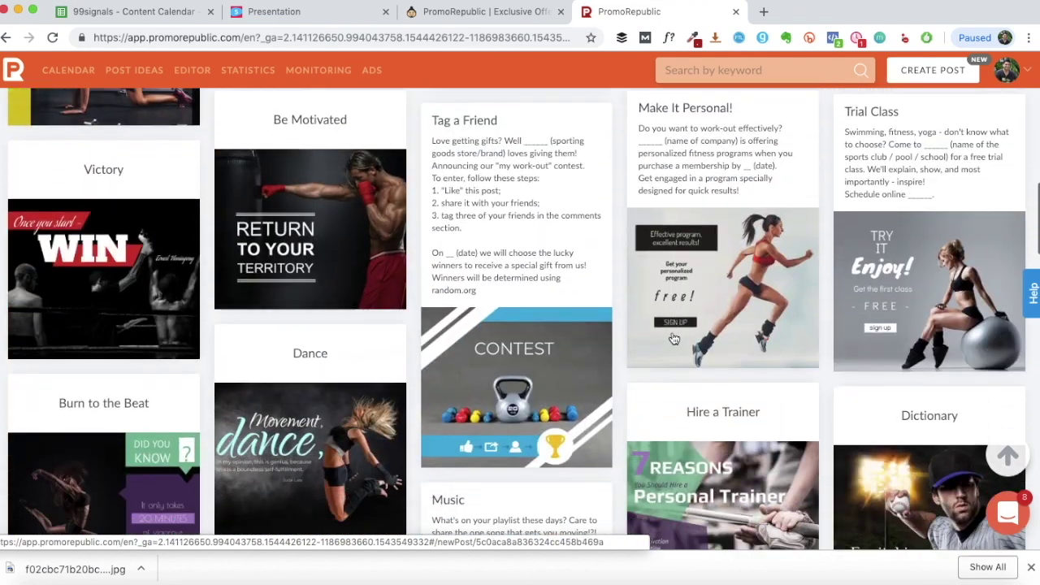
scroll(674, 339, "down", 15)
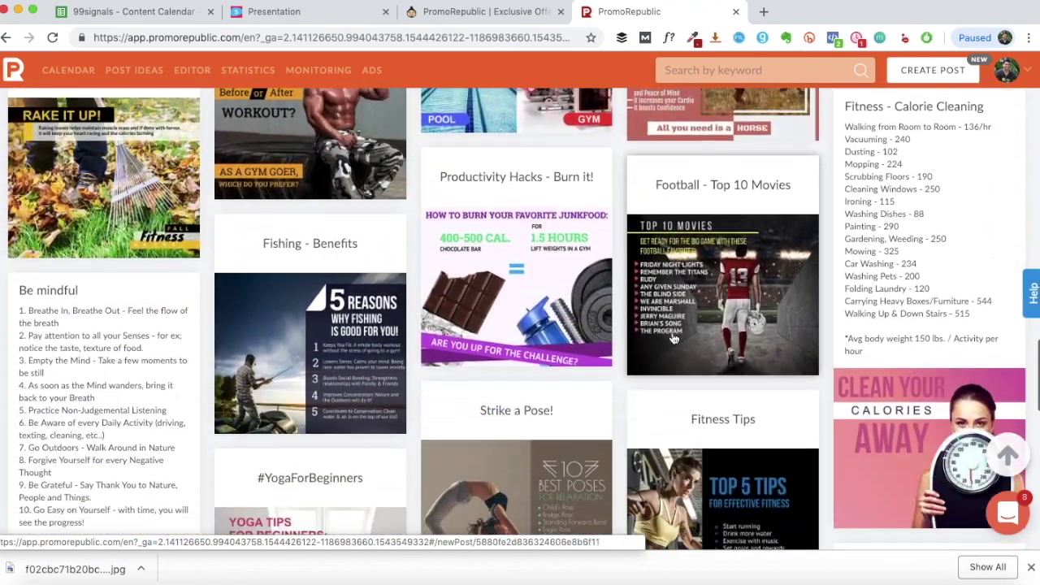
Look further through the recommended Sport&Fitness templates and return to the start of the list
scroll(674, 339, "down", 1)
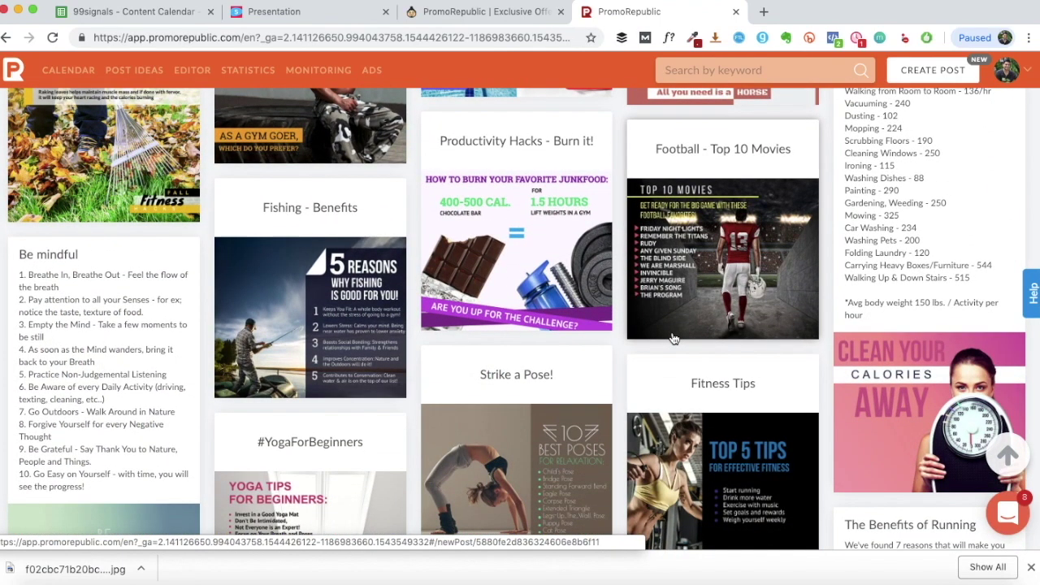
scroll(673, 338, "down", 20)
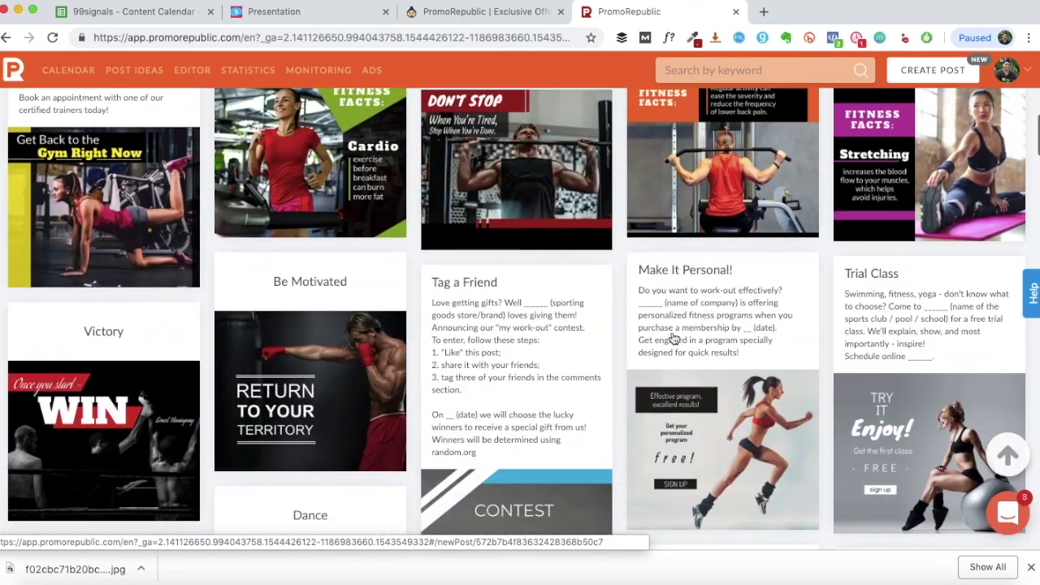
scroll(672, 332, "down", 15)
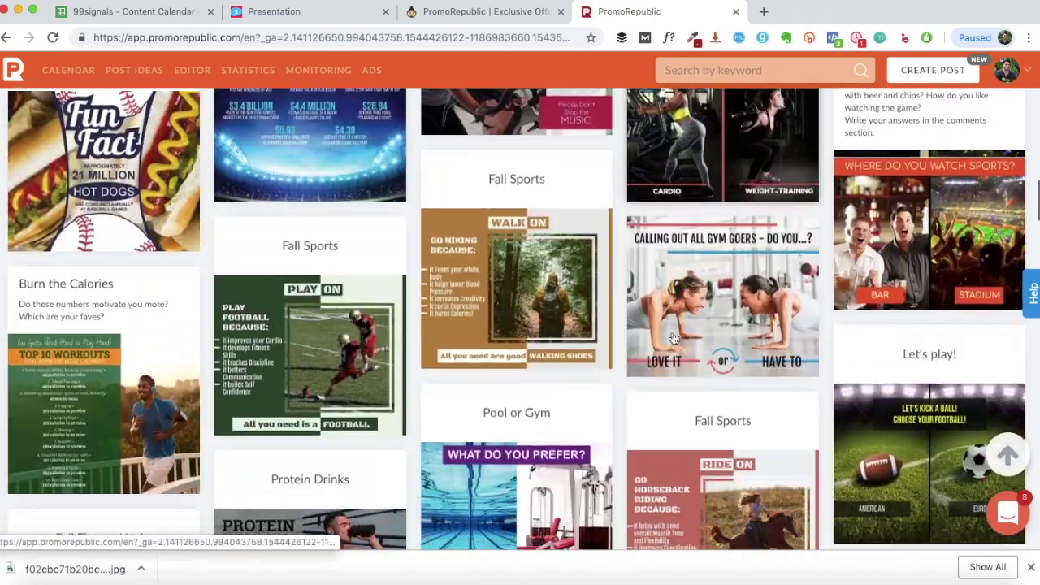
scroll(672, 331, "up", 20)
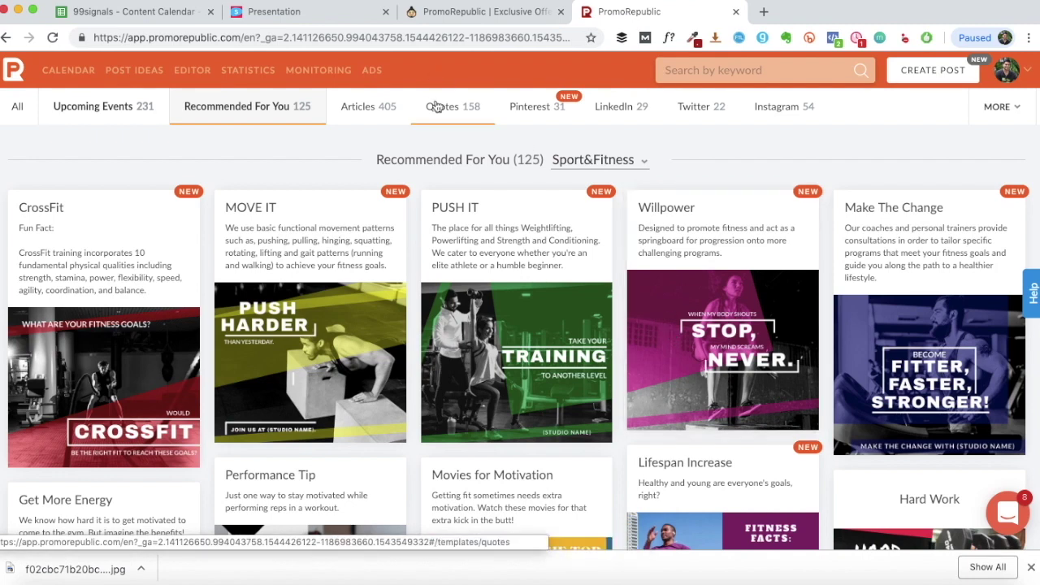
Look through the post idea categories for Pinterest, LinkedIn and Instagram
left_click(514, 114)
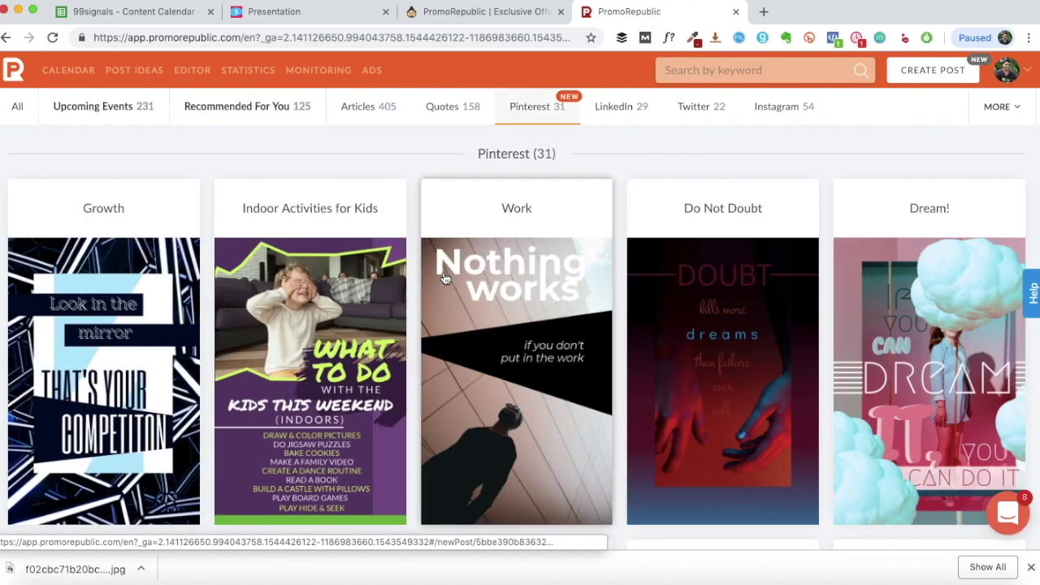
left_click(642, 122)
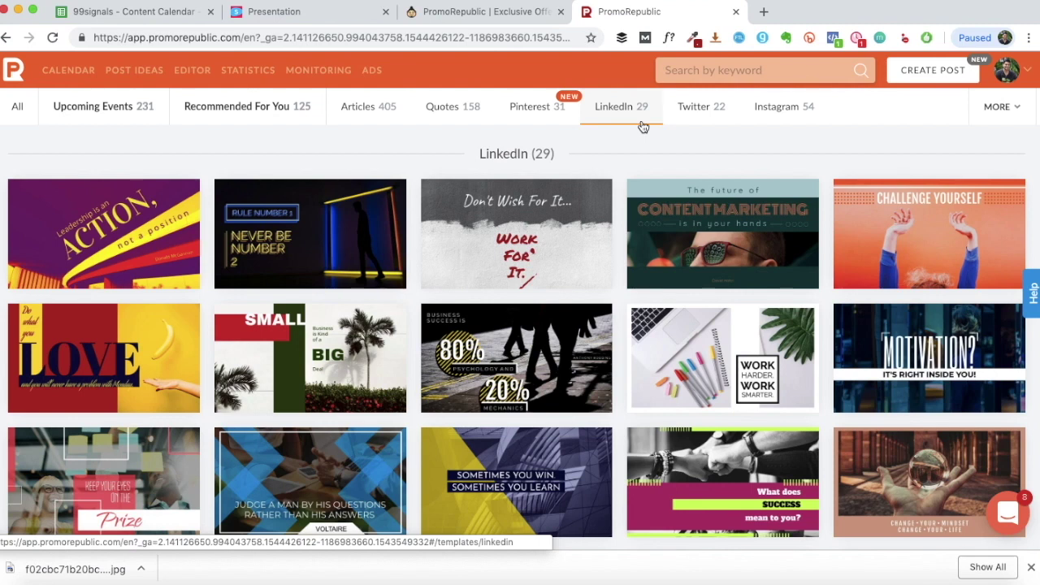
left_click(780, 107)
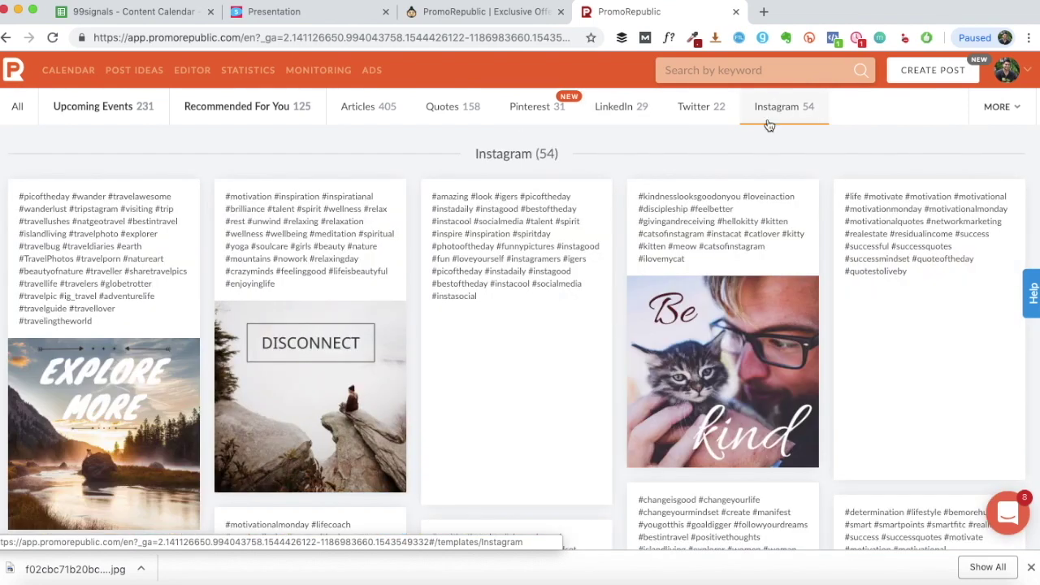
scroll(794, 228, "down", 1)
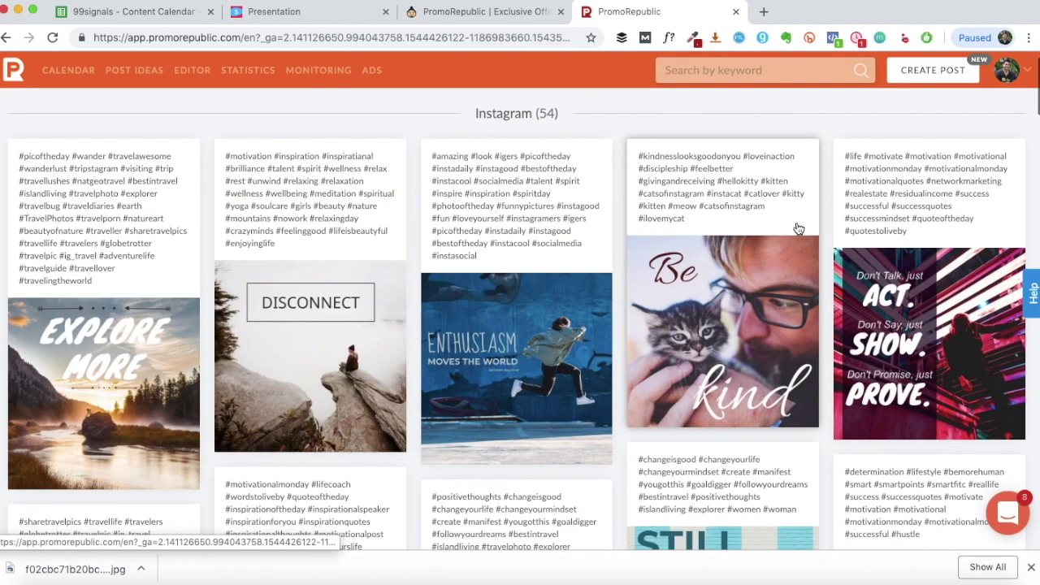
scroll(395, 350, "up", 1)
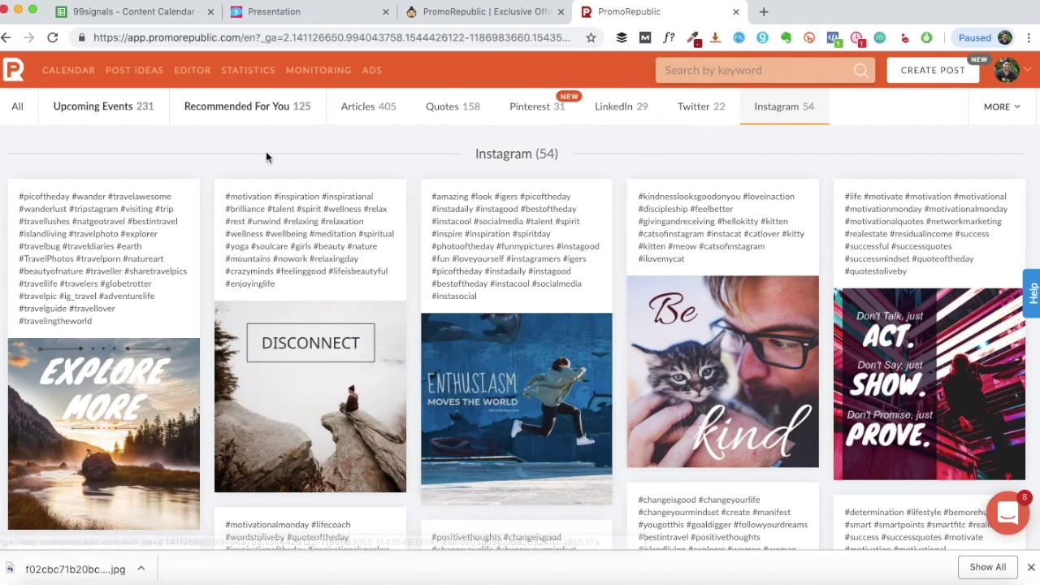
Show the post ideas for upcoming events and look through the December, Christmas and New Year templates
left_click(119, 124)
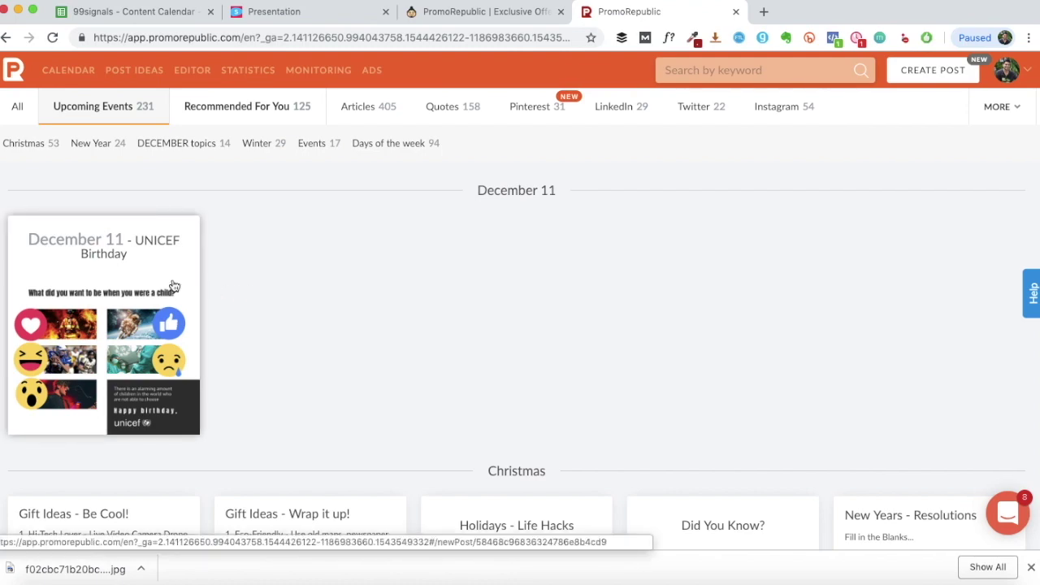
scroll(173, 286, "down", 10)
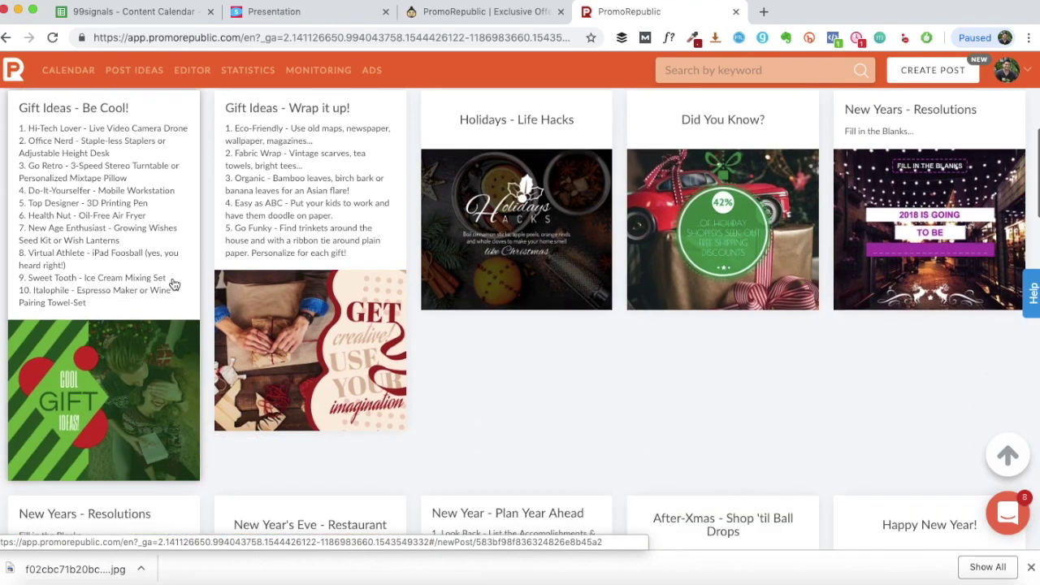
scroll(173, 284, "down", 5)
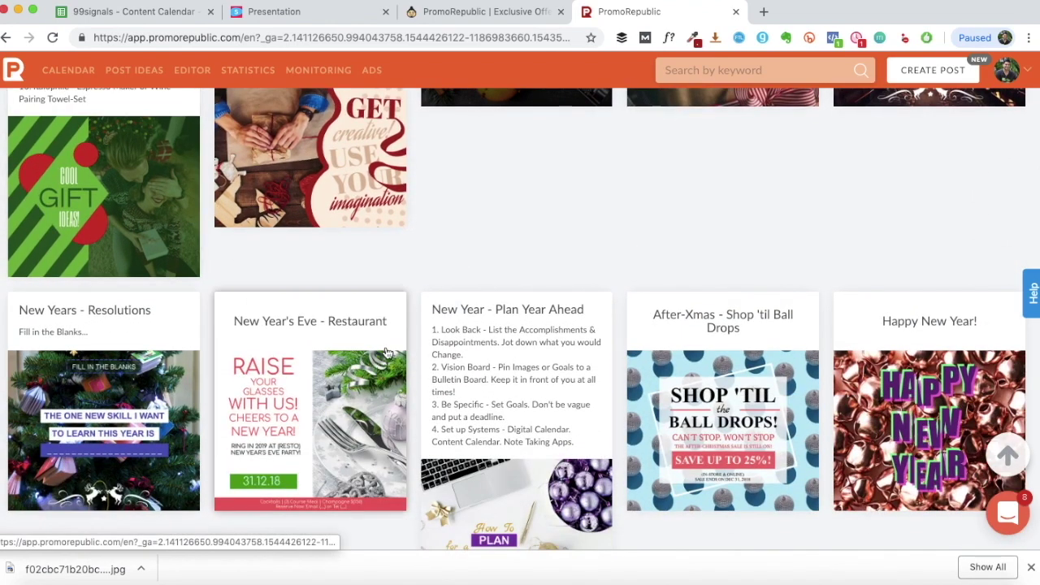
scroll(387, 351, "down", 5)
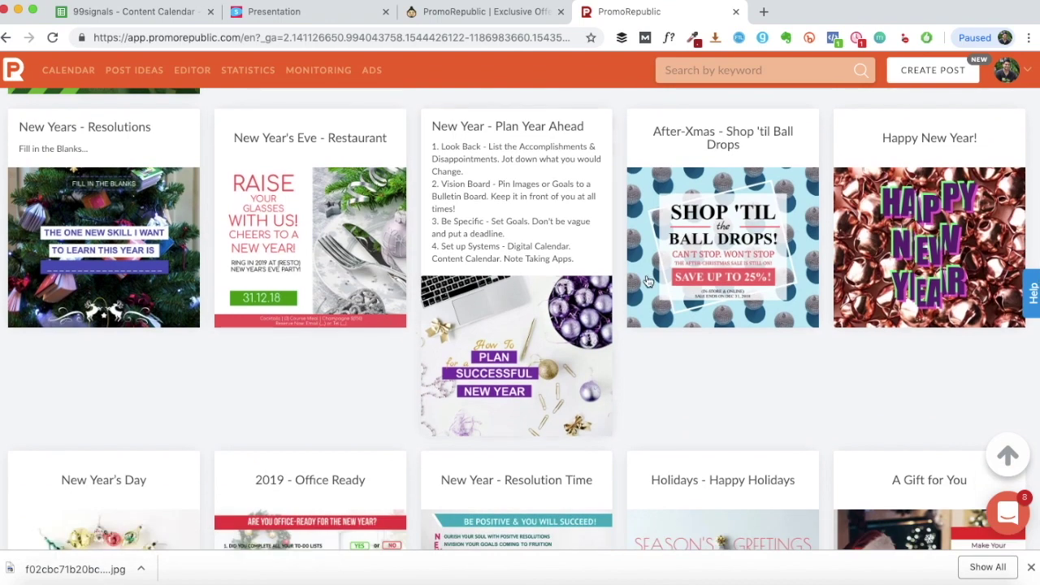
scroll(886, 333, "up", 10)
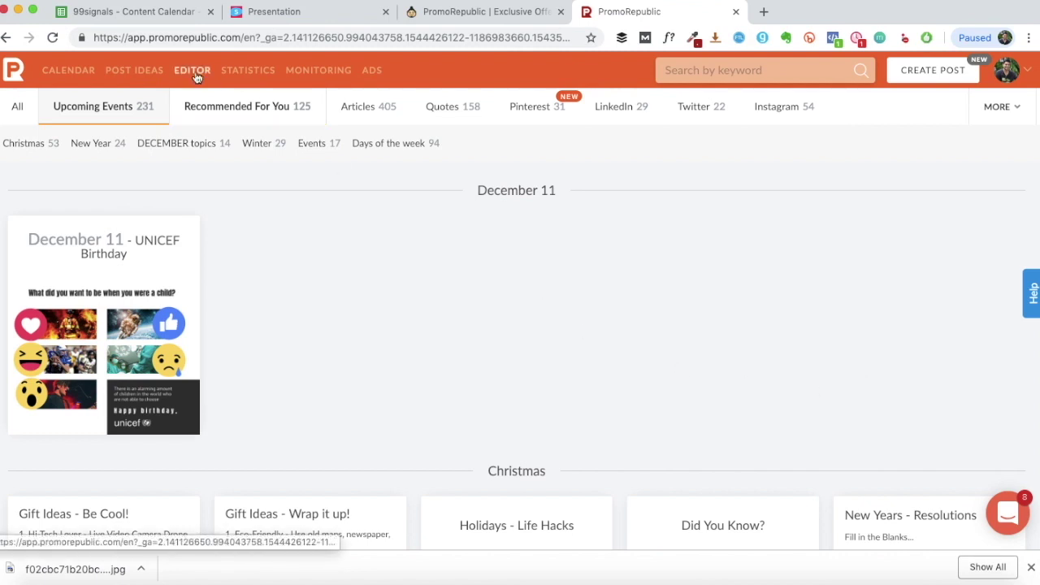
Open the content calendar for the 99signals.com Twitter page and review its posts for the week of December 2–8, 2018
left_click(68, 73)
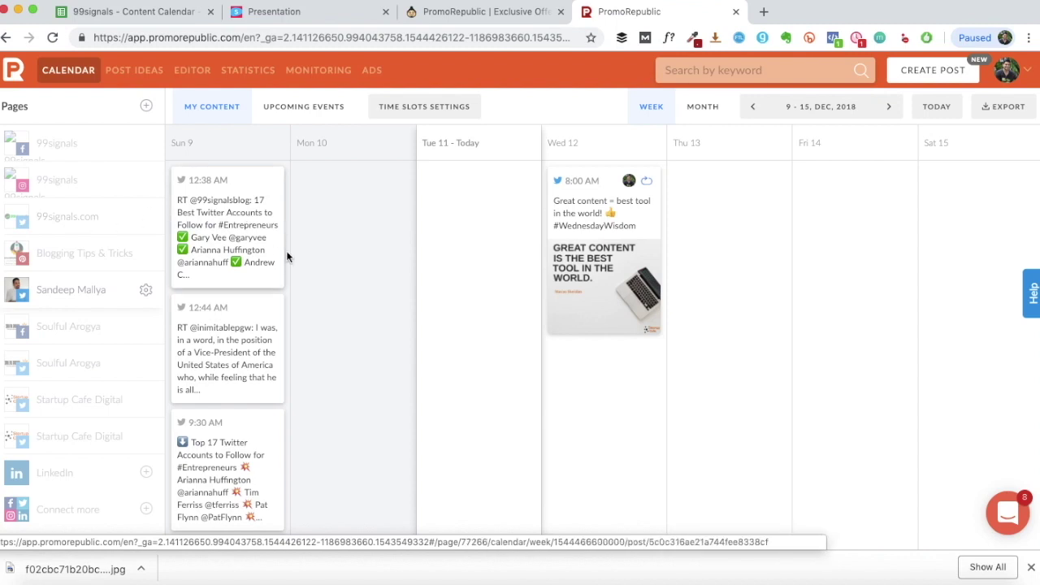
left_click(80, 229)
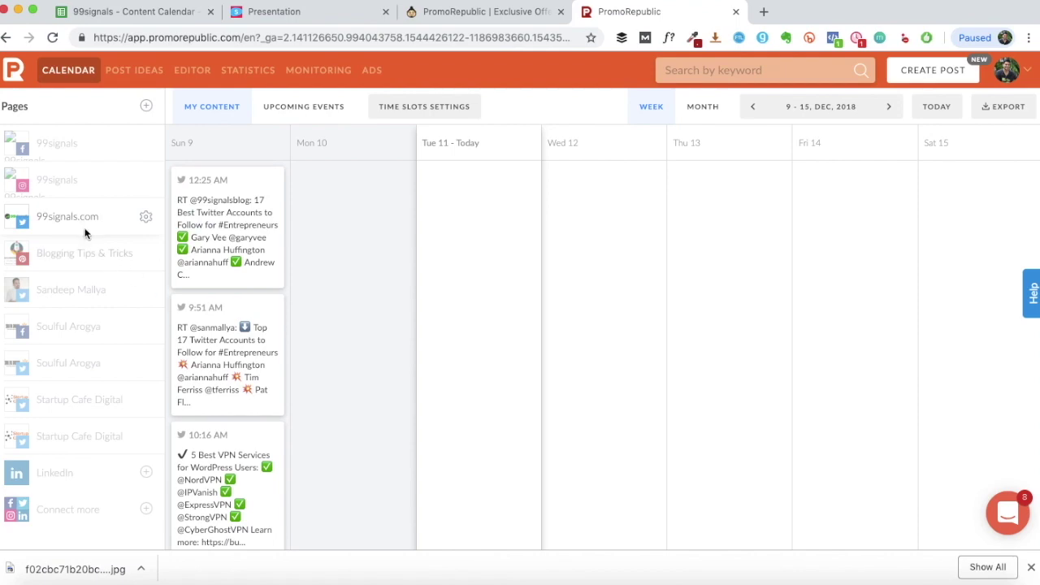
left_click(751, 111)
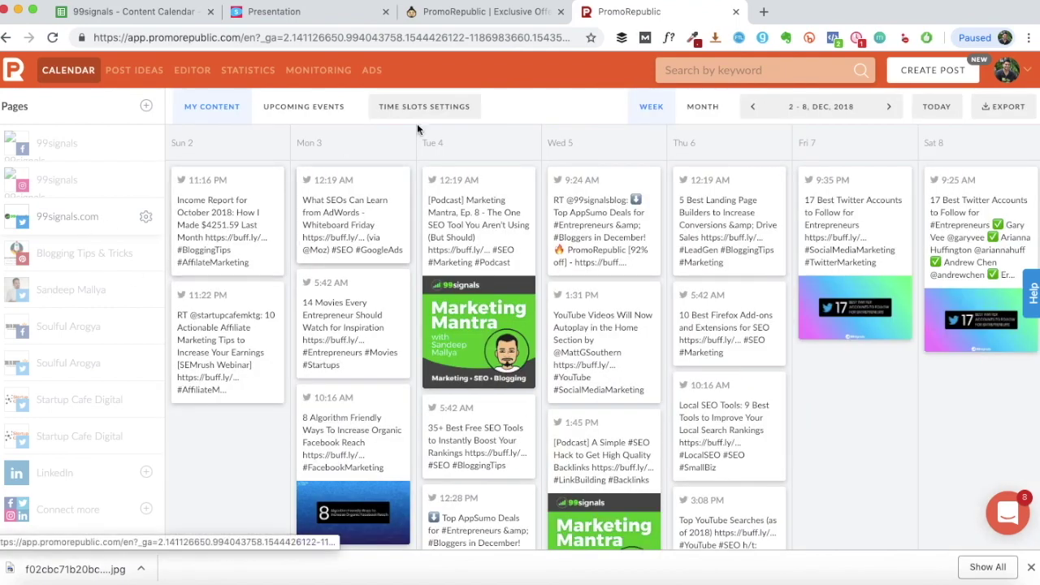
scroll(860, 480, "down", 4)
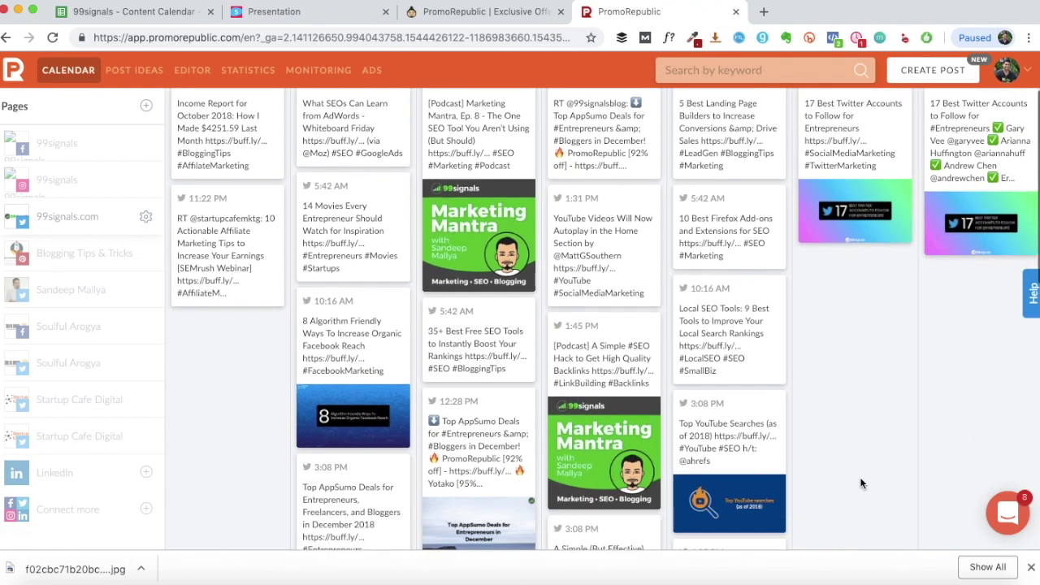
scroll(855, 476, "up", 4)
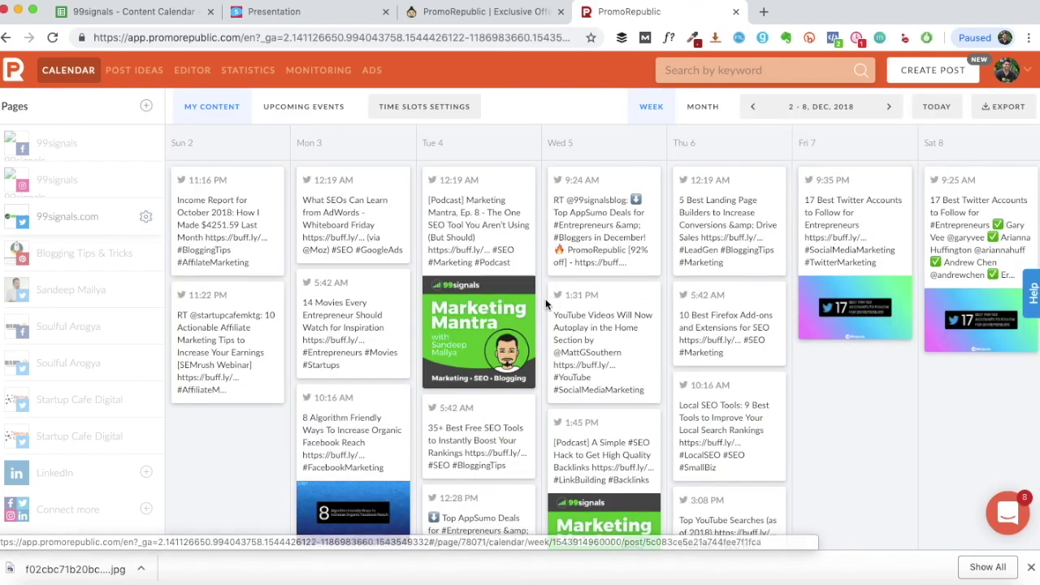
scroll(545, 298, "down", 1)
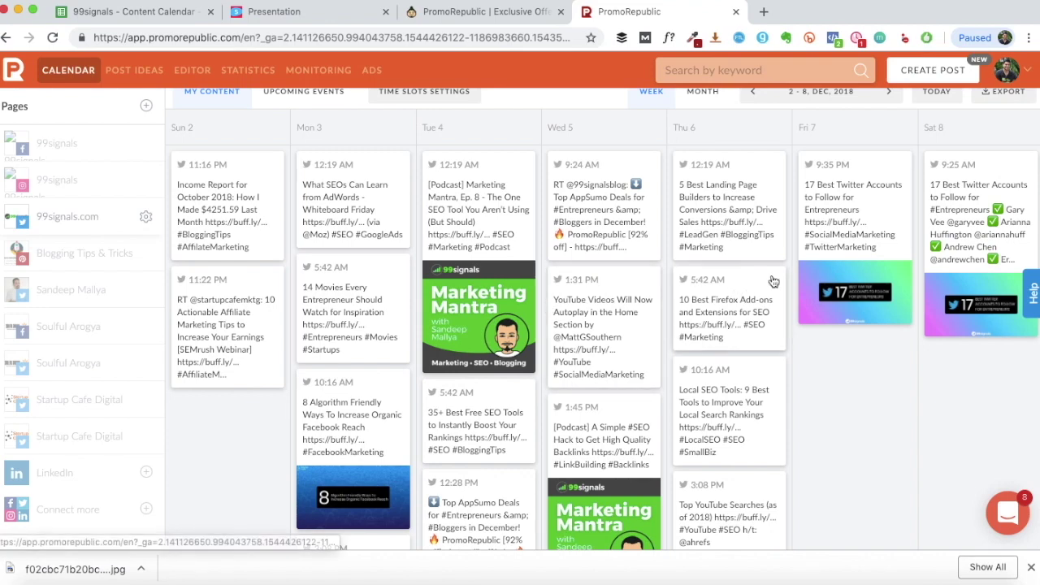
Open the 9:35 PM December 7 tweet "17 Best Twitter Accounts to Follow for Entrepreneurs" and start reposting it
left_click(838, 204)
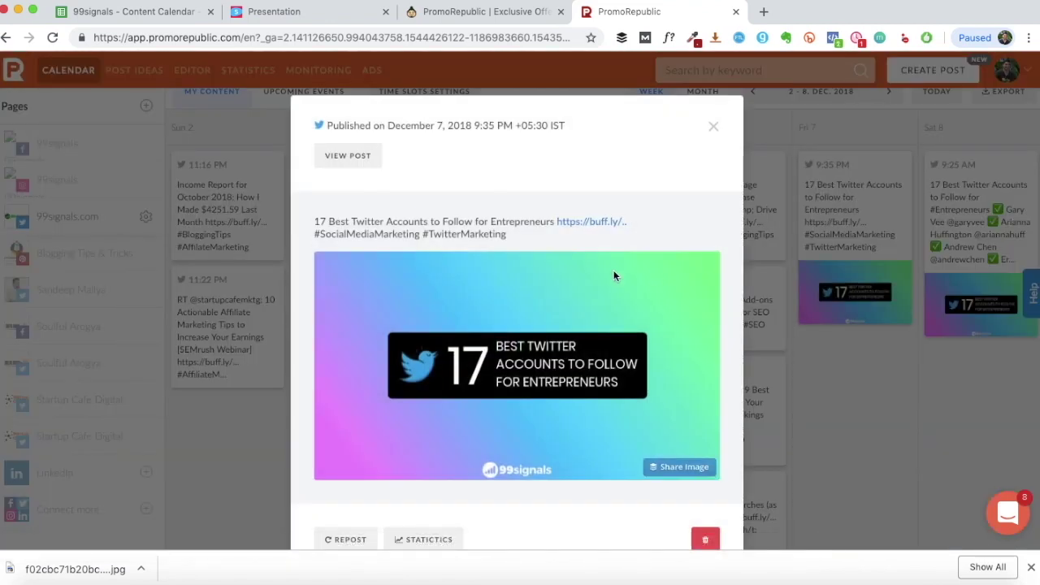
scroll(642, 258, "down", 2)
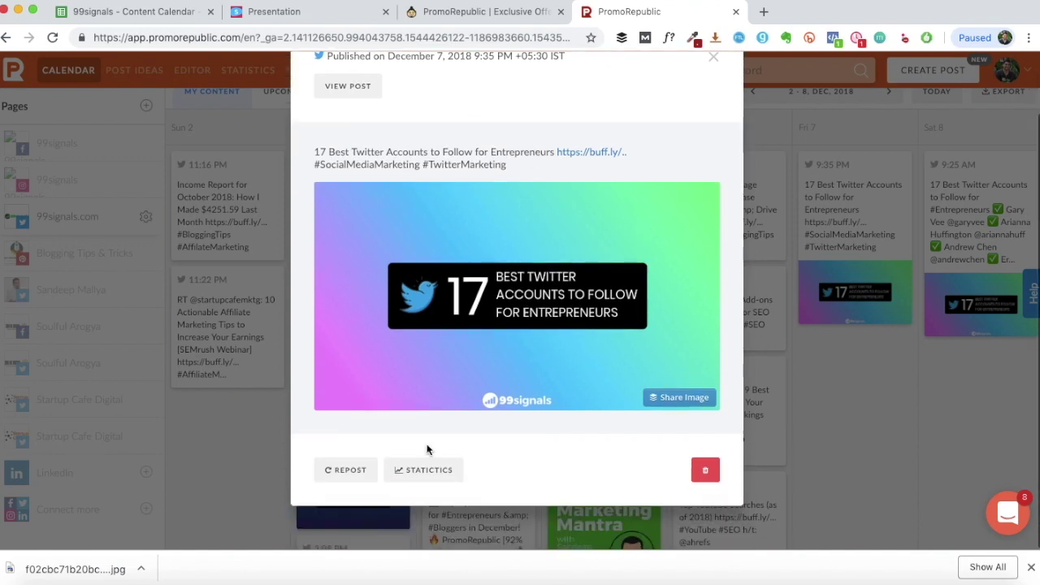
left_click(347, 471)
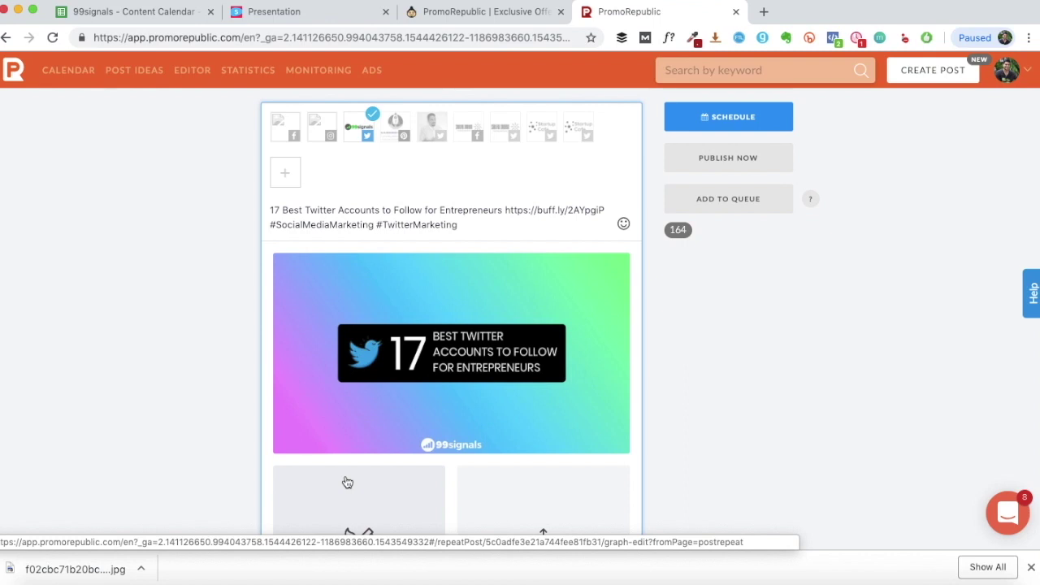
Add the repost to the 99signals.com publishing queue and view it in the calendar
mouse_move(469, 348)
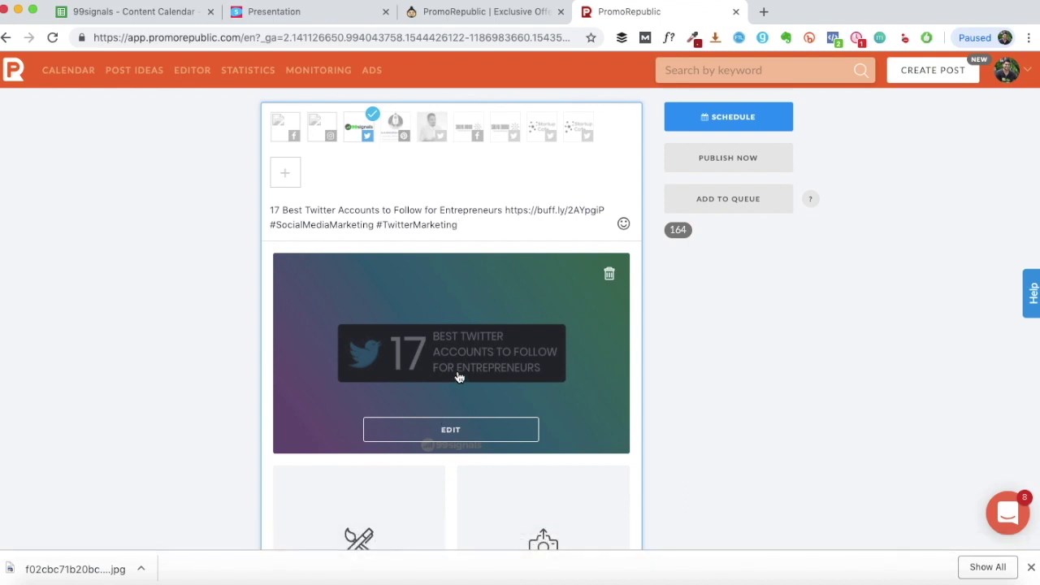
left_click(271, 226)
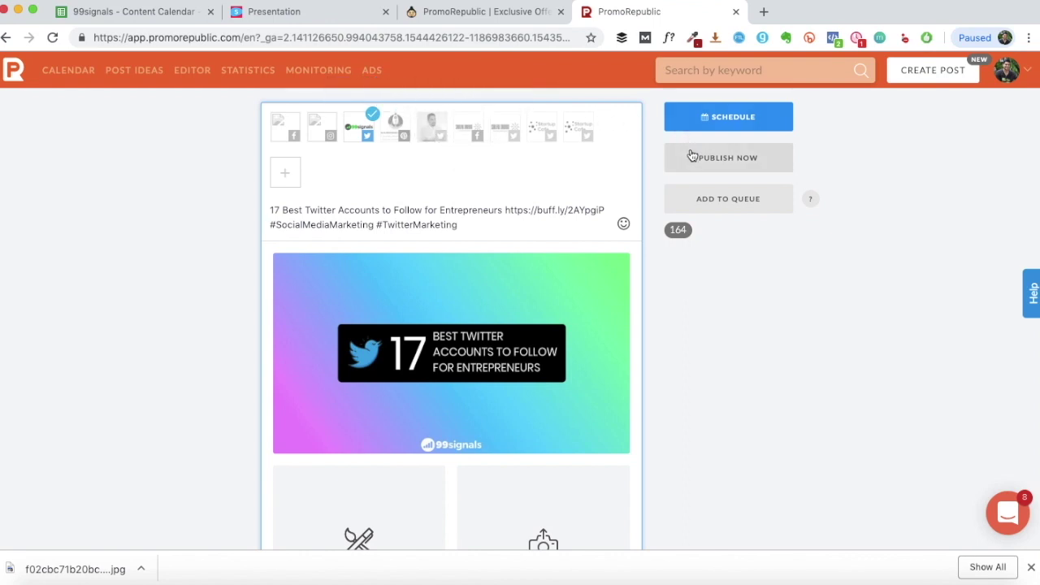
left_click(734, 207)
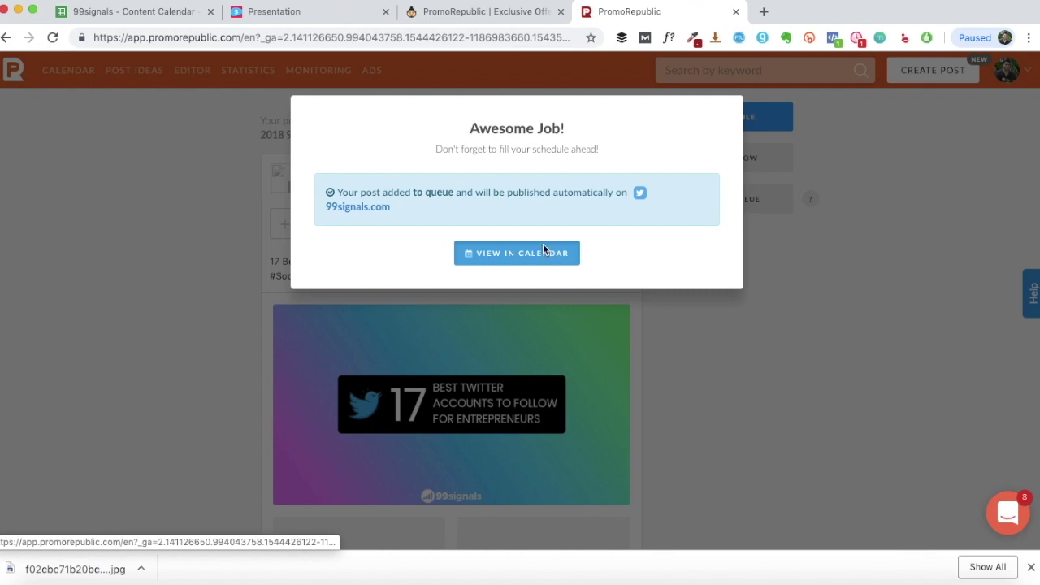
left_click(543, 246)
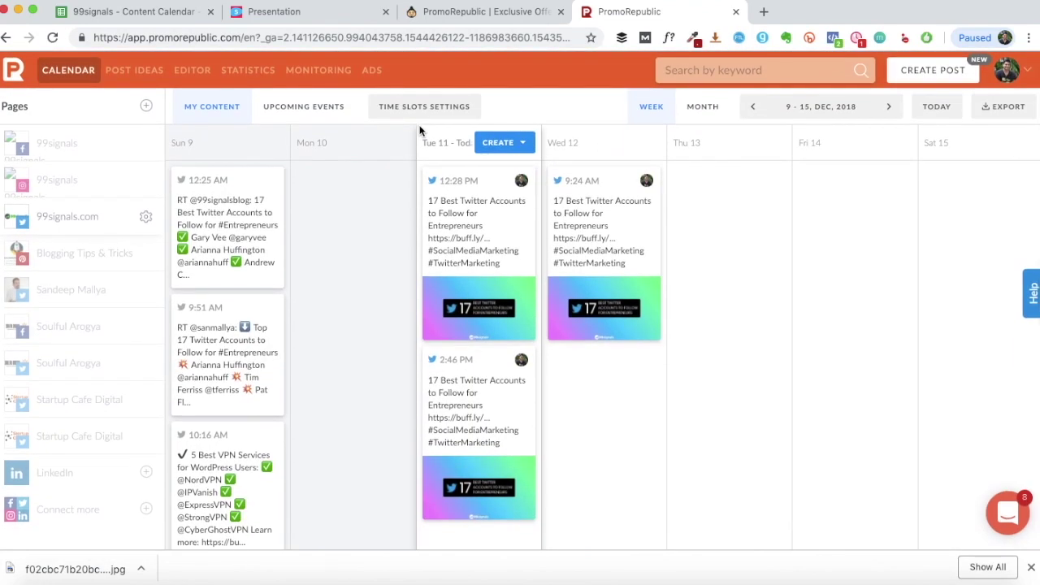
Review the time slot settings for 99signals.com, try to edit the slots and choose to keep the automatic schedule
left_click(421, 114)
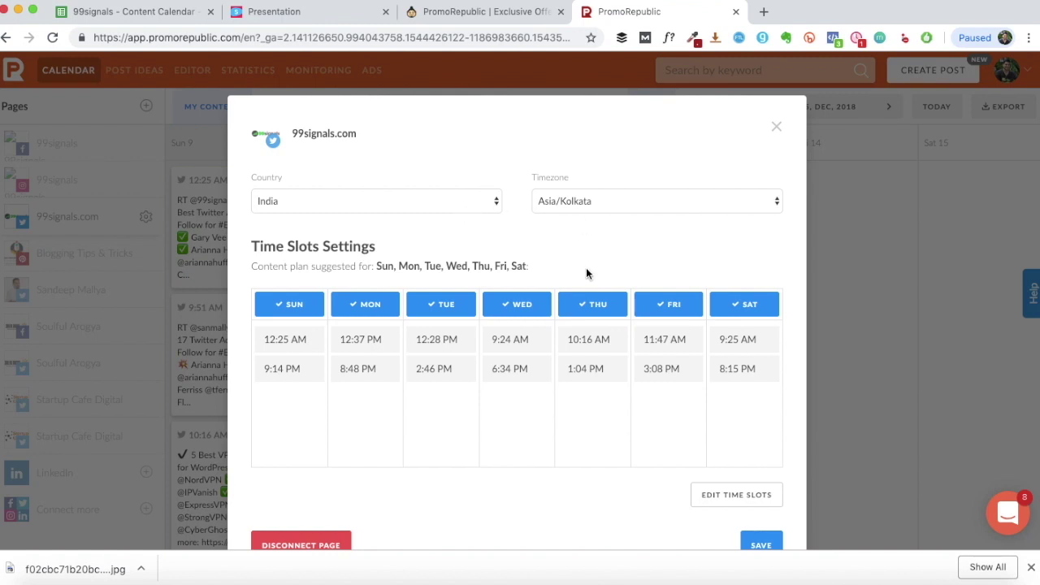
left_click(732, 490)
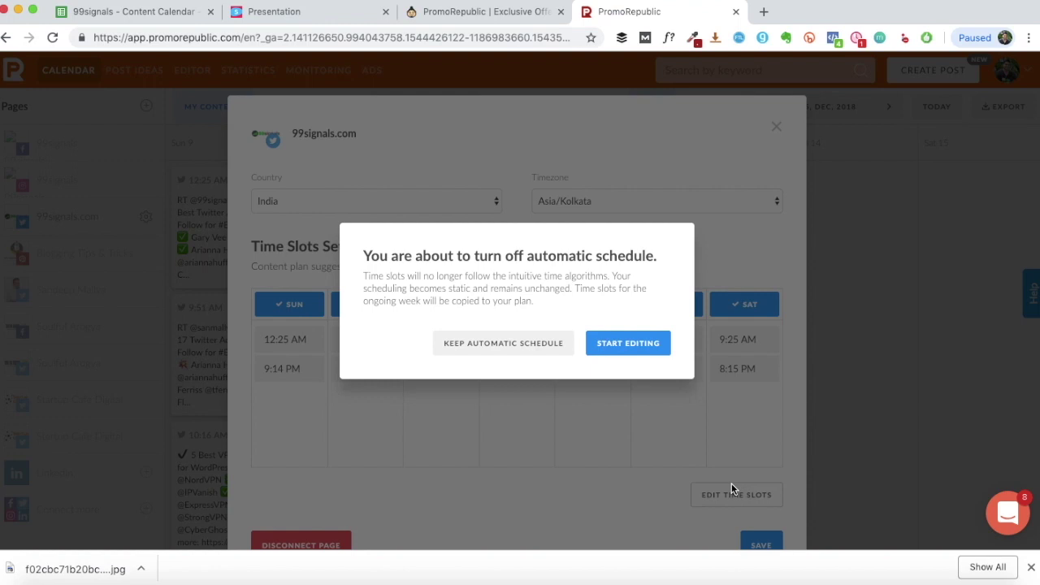
left_click(532, 352)
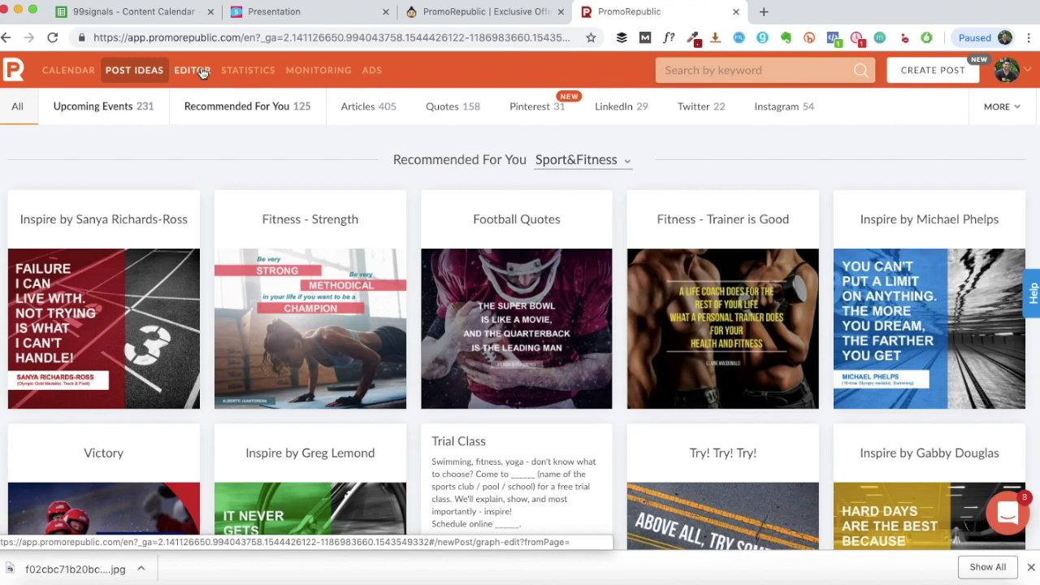
left_click(585, 161)
left_click(672, 156)
Switch to the AppSumo page with the PromoRepublic offer and show the beginning of the deal
left_click(432, 11)
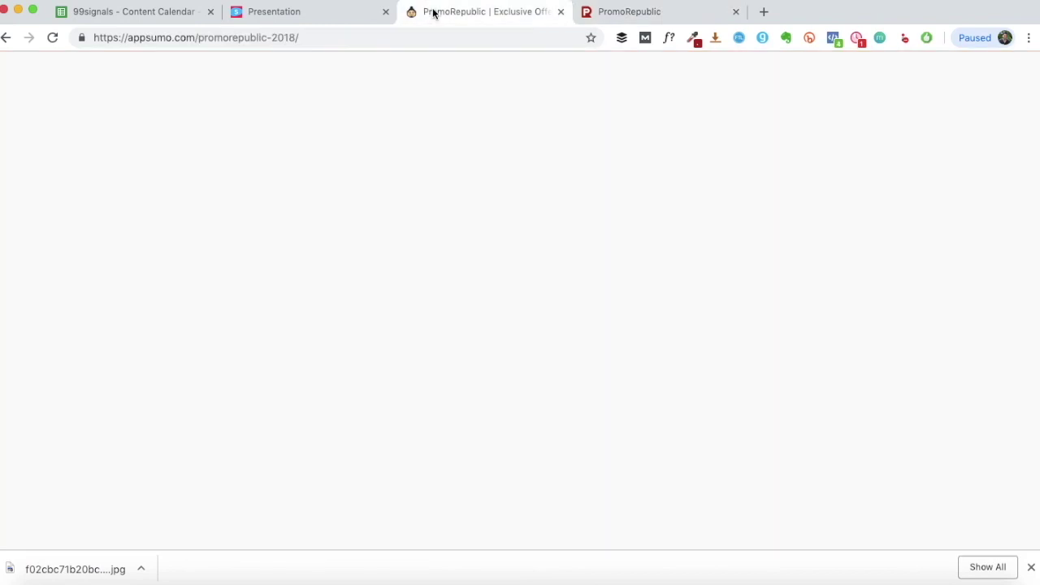
scroll(430, 201, "up", 5)
scroll(430, 202, "up", 5)
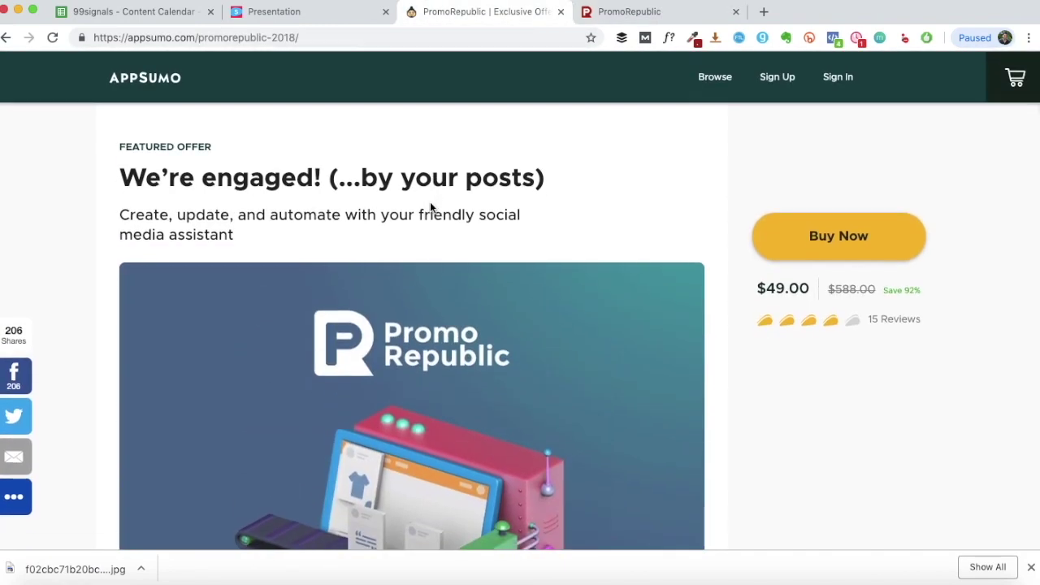